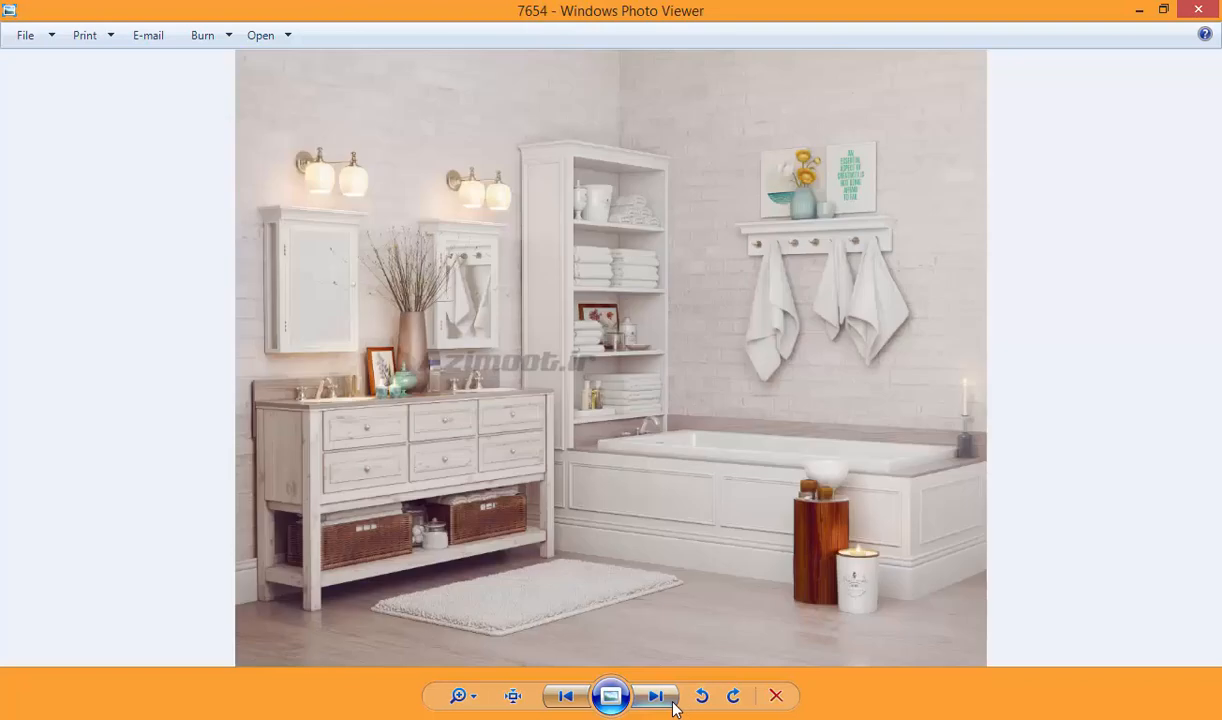
Close the photo viewer and switch to Photoshop with 7654.jpg open
left_click(1192, 12)
left_click(211, 122)
double_click(211, 122)
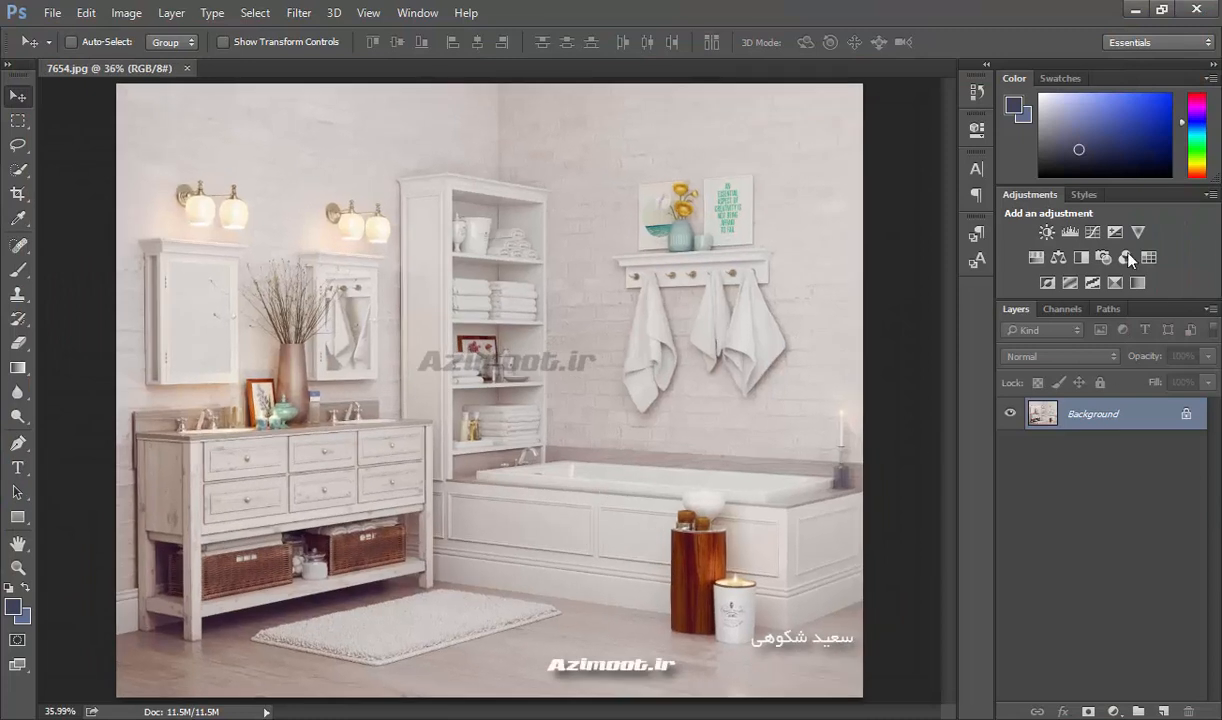
Try a Levels layer and a Brightness/Contrast layer with brightness -115, deleting each adjustment layer
left_click(1070, 233)
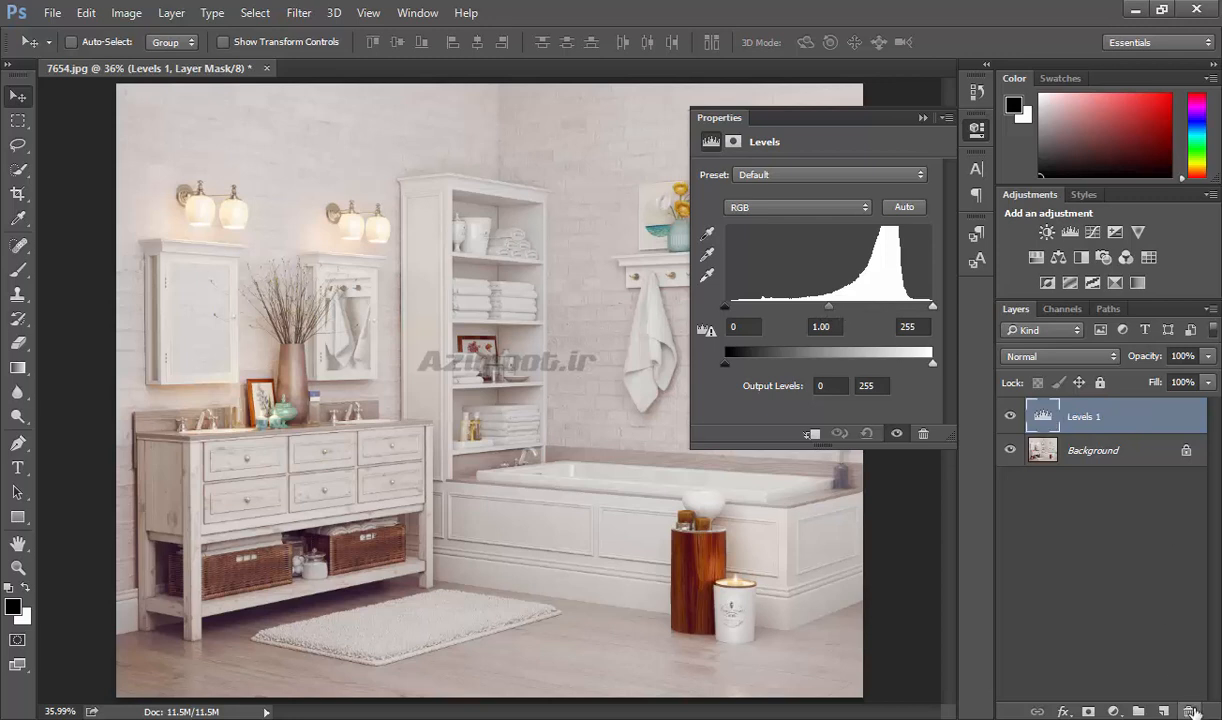
key("Delete")
left_click(1046, 232)
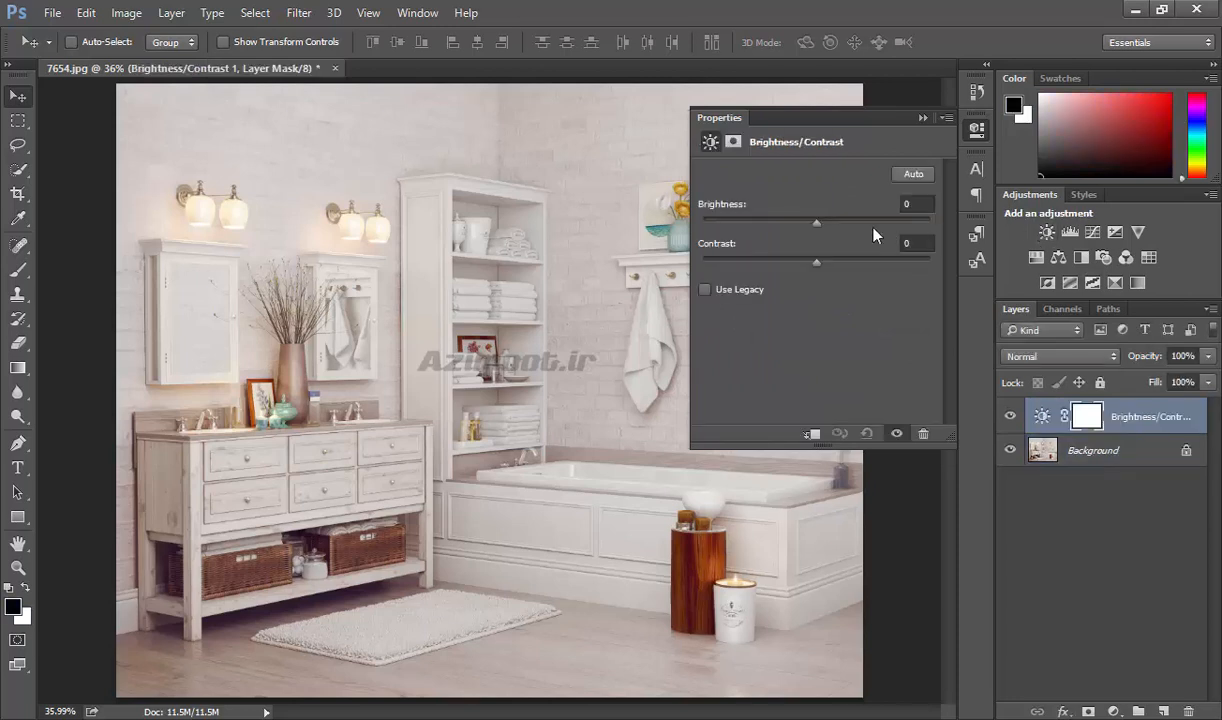
left_click_drag(820, 223, 729, 226)
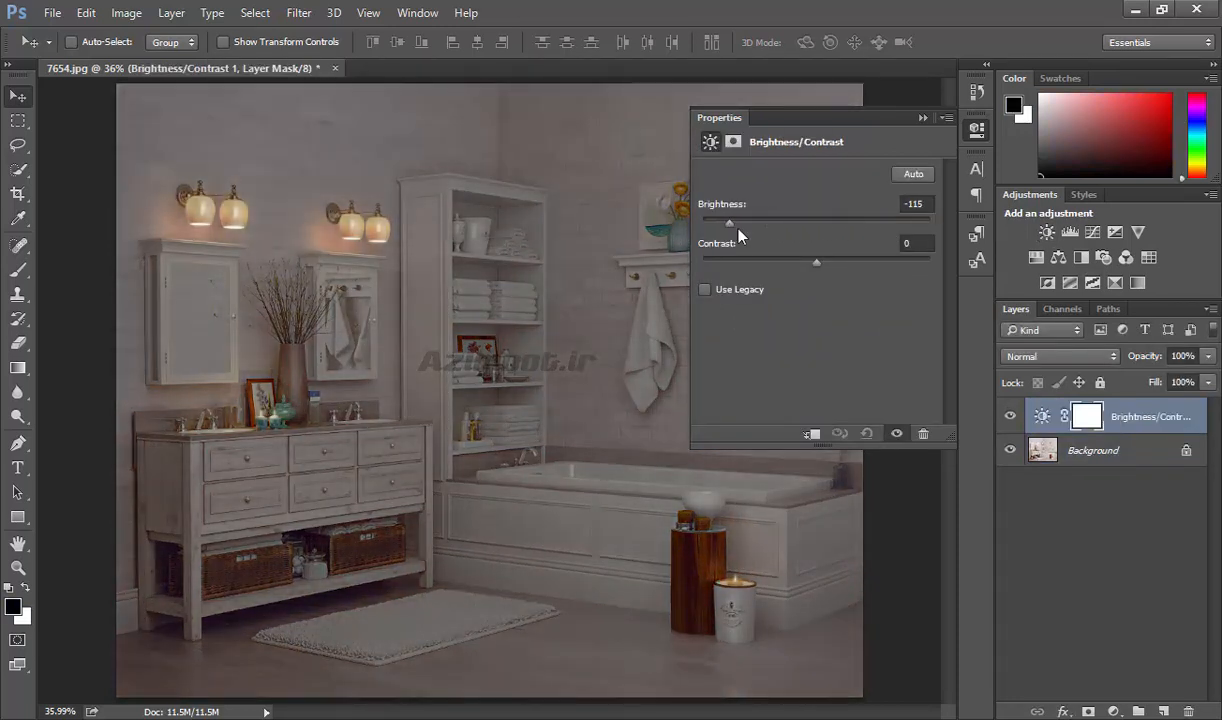
left_click(1187, 711)
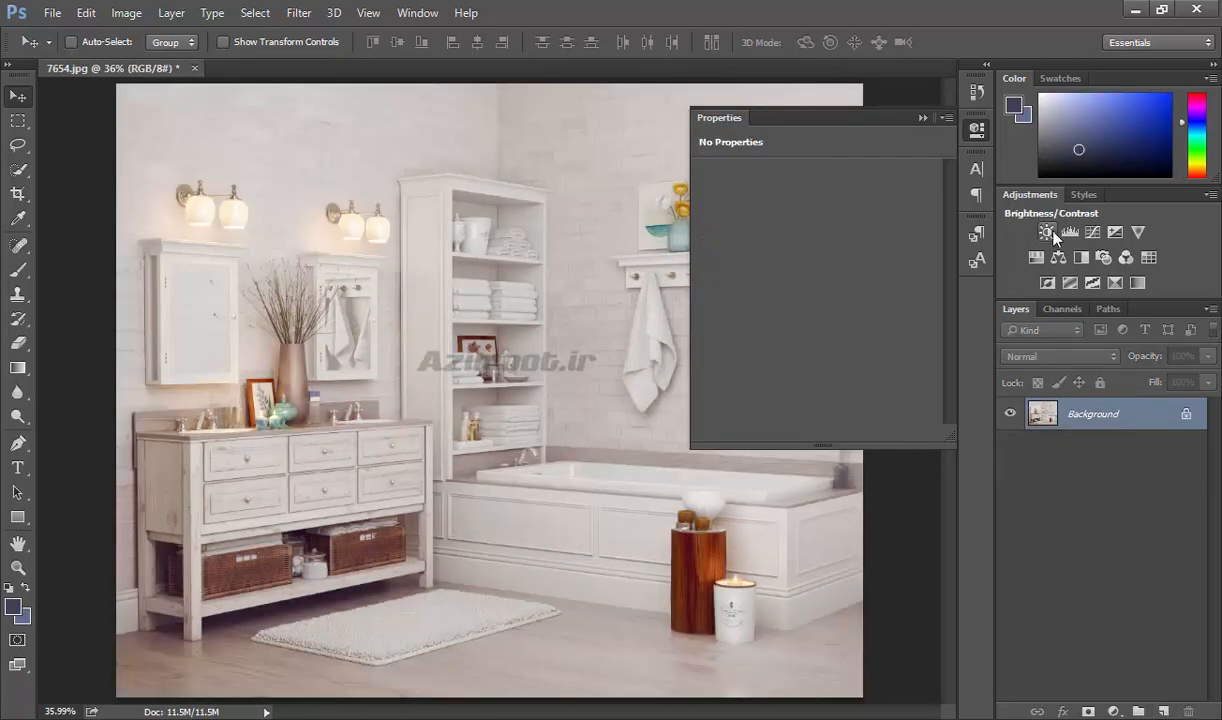
Try a Levels adjustment layer with the midtone at 1.97 and at 0.14, and delete the layer
left_click(1070, 235)
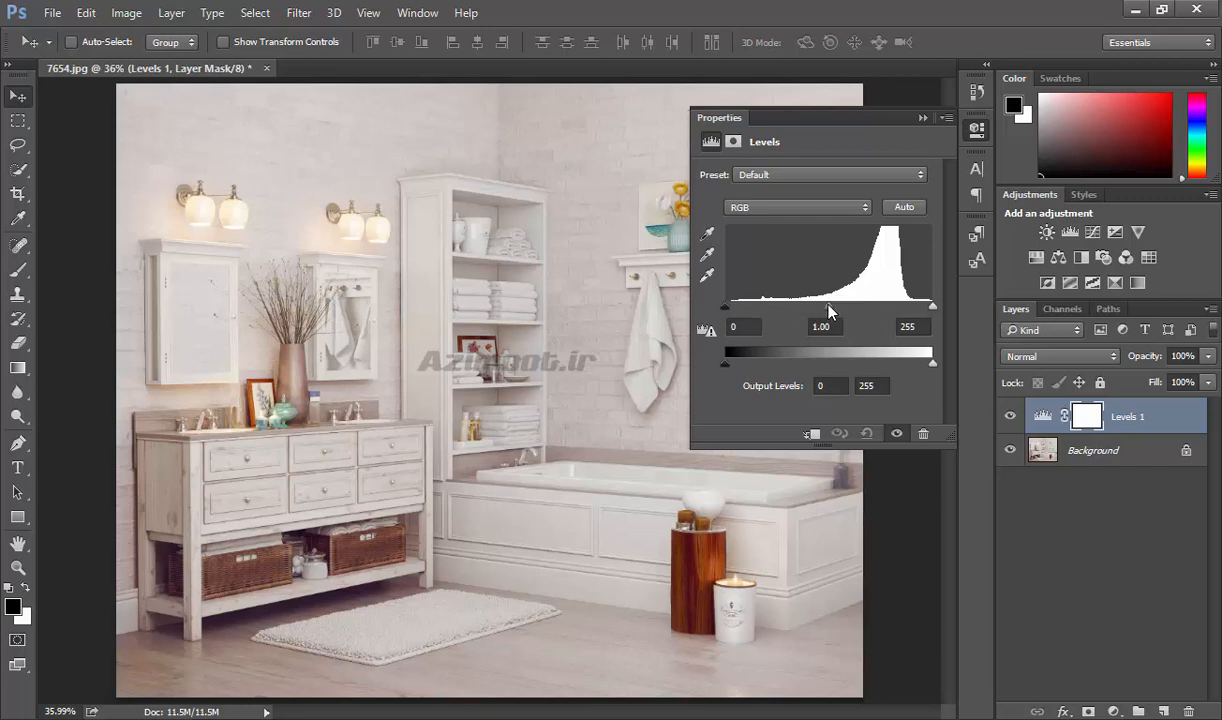
left_click_drag(828, 310, 778, 310)
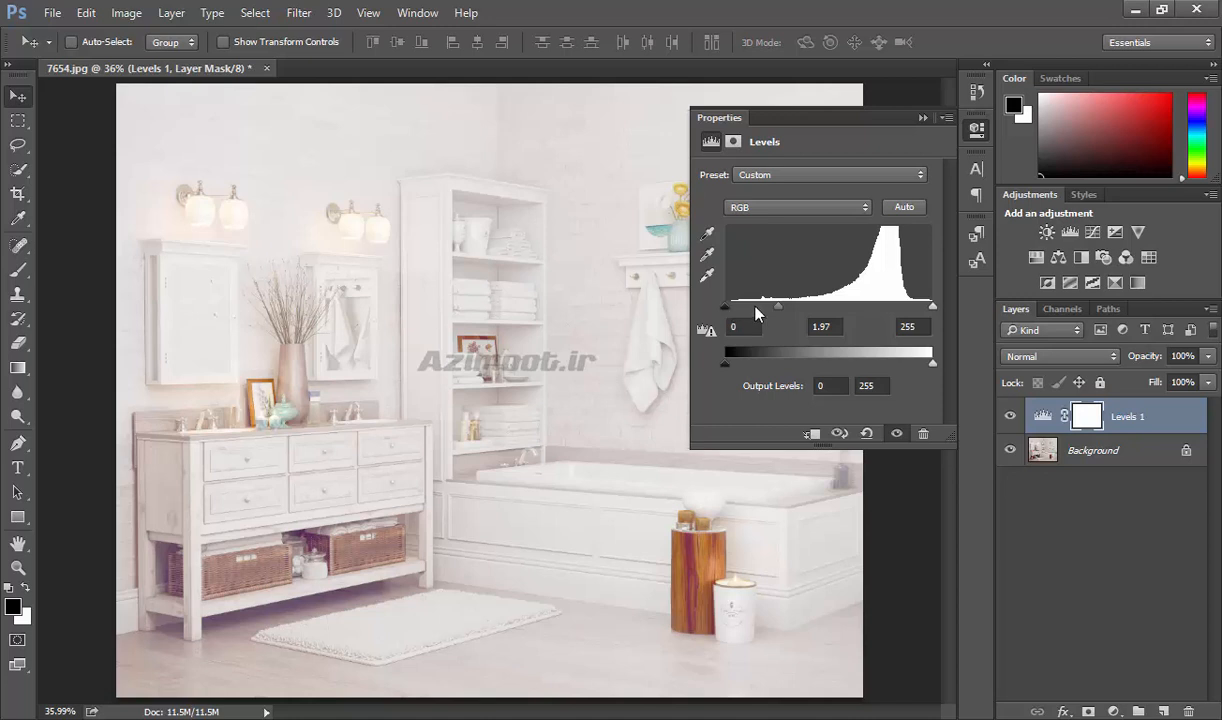
left_click_drag(780, 312, 914, 312)
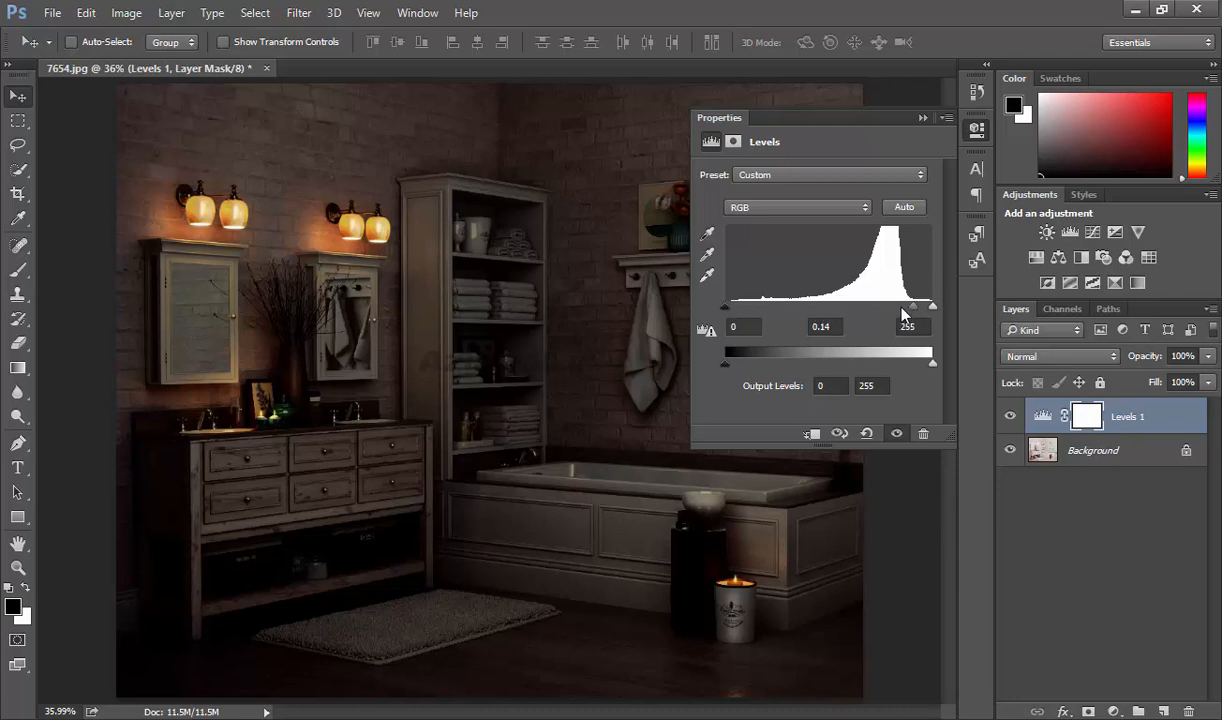
left_click(1188, 711)
left_click(1188, 711)
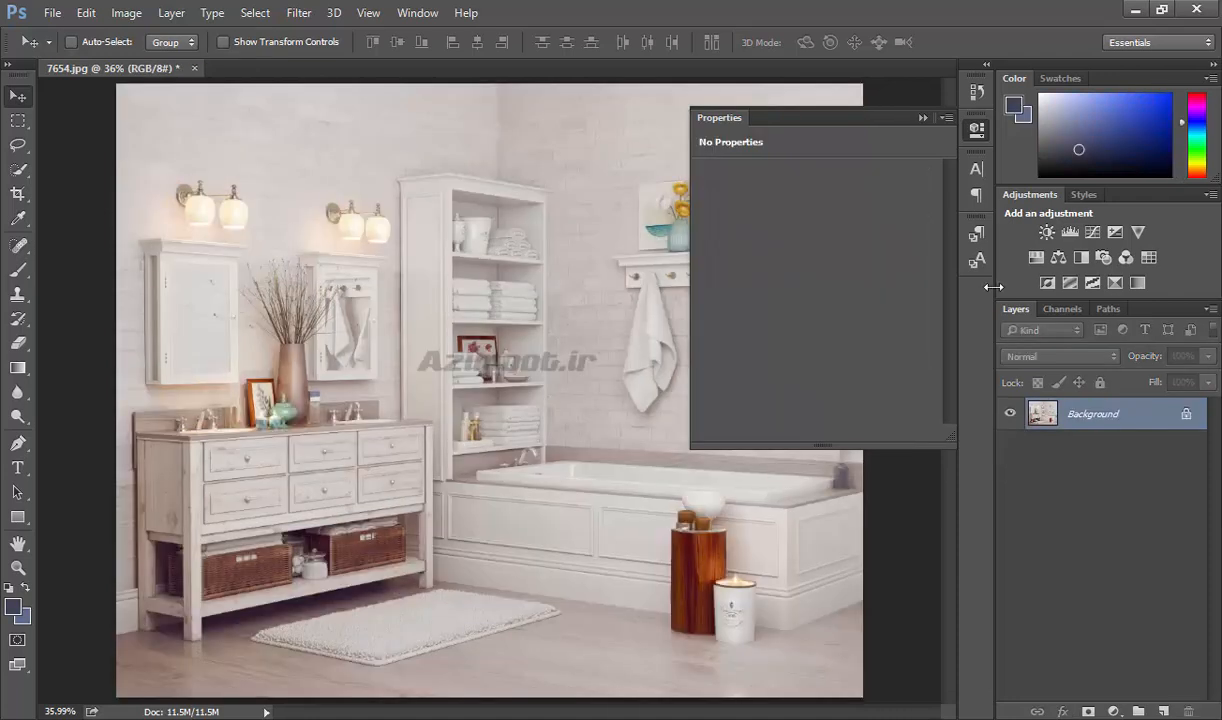
Try a Brightness/Contrast adjustment layer with brightness -150 and delete the layer
left_click(1046, 232)
left_click_drag(814, 222, 649, 208)
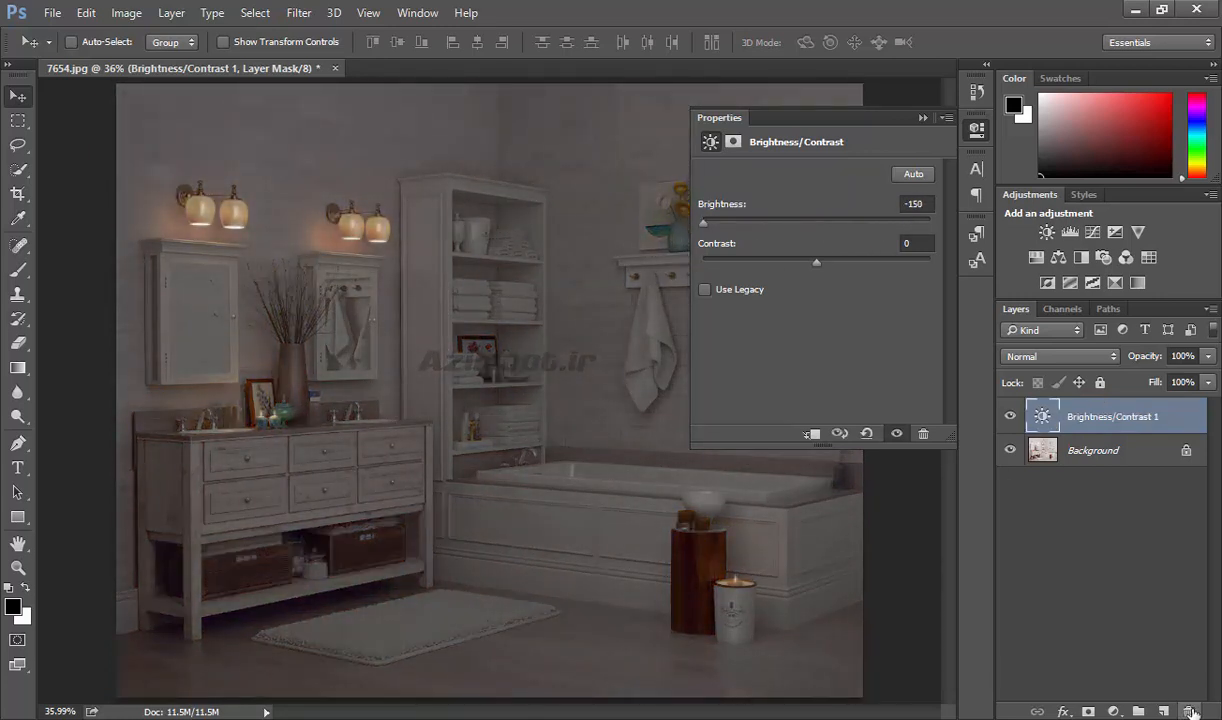
left_click(1191, 711)
Add a Levels adjustment layer, trying a white input level of 234 and a midtone of 0.79 before resetting it
left_click(1070, 232)
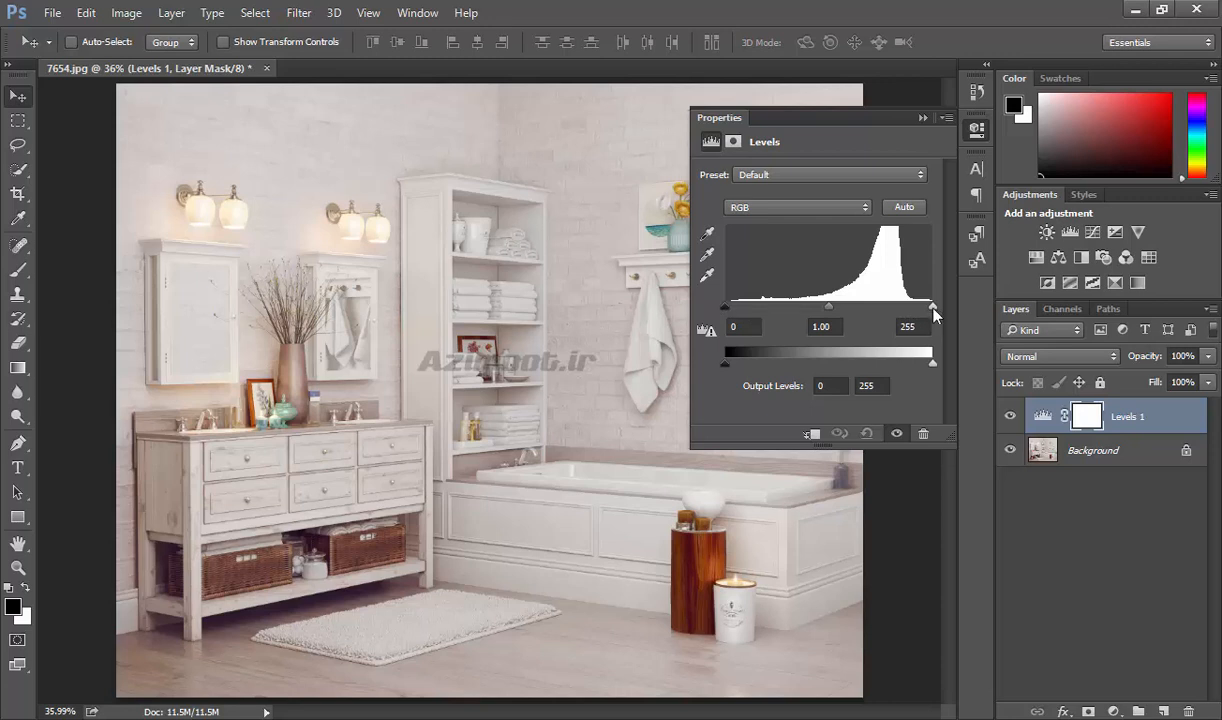
mouse_move(932, 310)
left_mouse_down()
mouse_move(848, 316)
mouse_move(938, 316)
left_mouse_up()
mouse_move(725, 307)
left_mouse_down()
mouse_move(900, 326)
mouse_move(712, 320)
left_mouse_up()
mouse_move(935, 313)
left_mouse_down()
mouse_move(865, 313)
mouse_move(933, 313)
left_mouse_up()
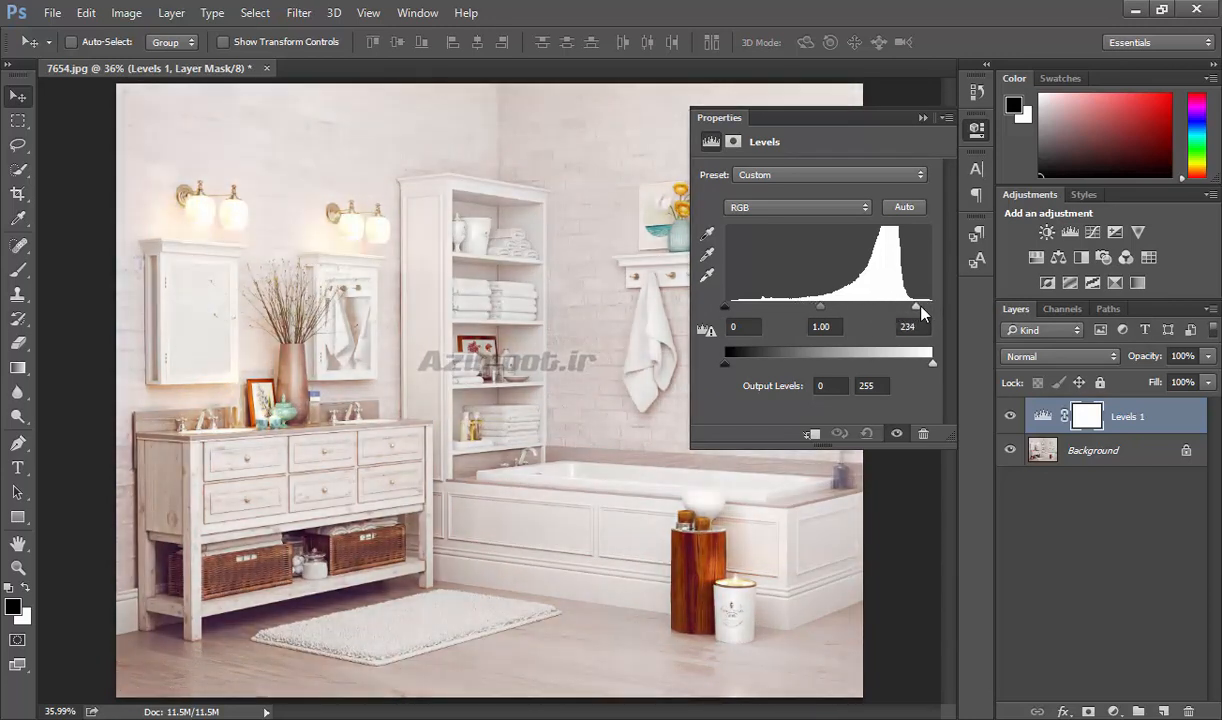
mouse_move(733, 310)
left_mouse_down()
mouse_move(832, 316)
mouse_move(725, 312)
left_mouse_up()
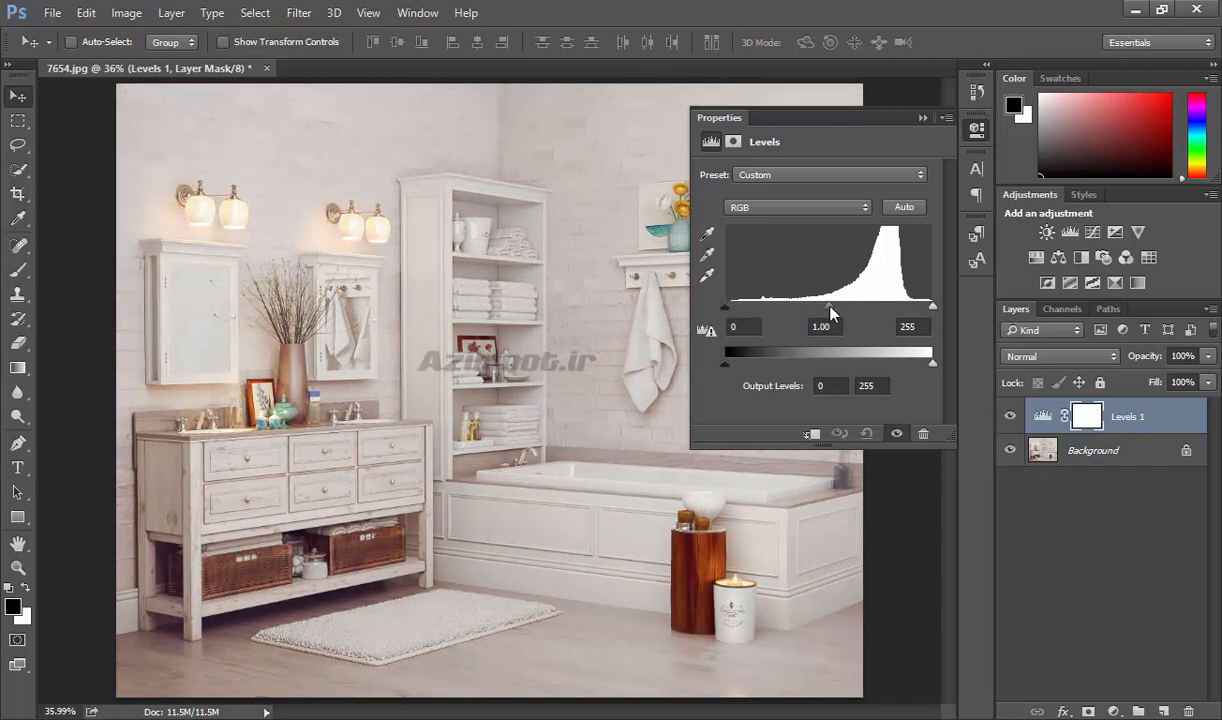
mouse_move(829, 313)
left_mouse_down()
mouse_move(793, 312)
mouse_move(881, 313)
mouse_move(809, 312)
mouse_move(846, 313)
left_mouse_up()
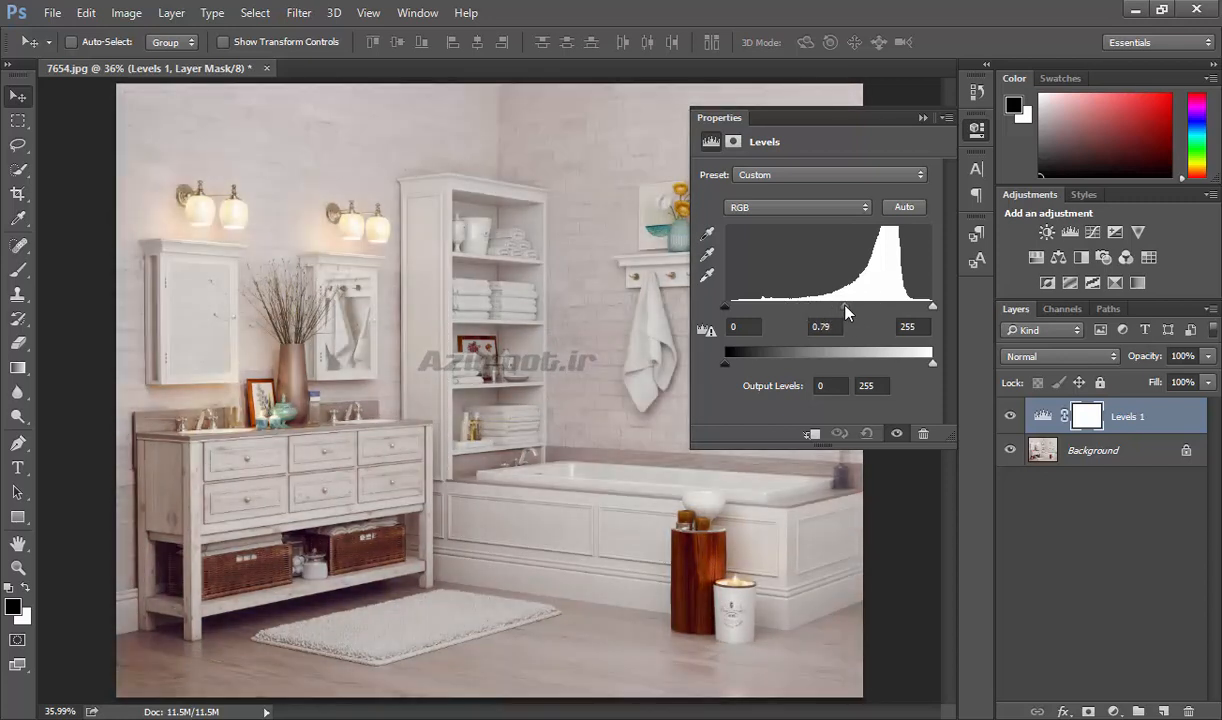
left_click(866, 434)
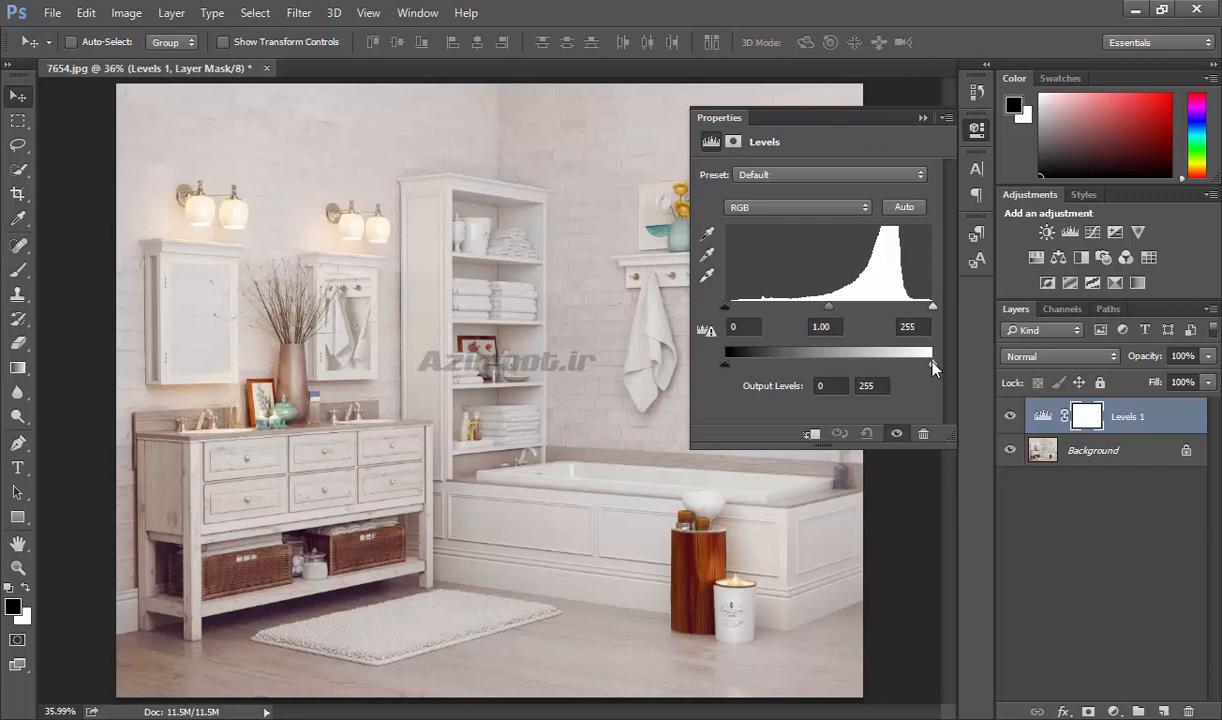
Try a white output level of 183 in Levels and restore the output range to 0 and 255
mouse_move(933, 369)
left_mouse_down()
mouse_move(832, 369)
mouse_move(943, 372)
left_mouse_up()
mouse_move(726, 367)
left_mouse_down()
mouse_move(812, 371)
mouse_move(712, 366)
left_mouse_up()
mouse_move(938, 313)
left_mouse_down()
mouse_move(868, 315)
mouse_move(940, 315)
left_mouse_up()
left_click_drag(932, 369, 873, 362)
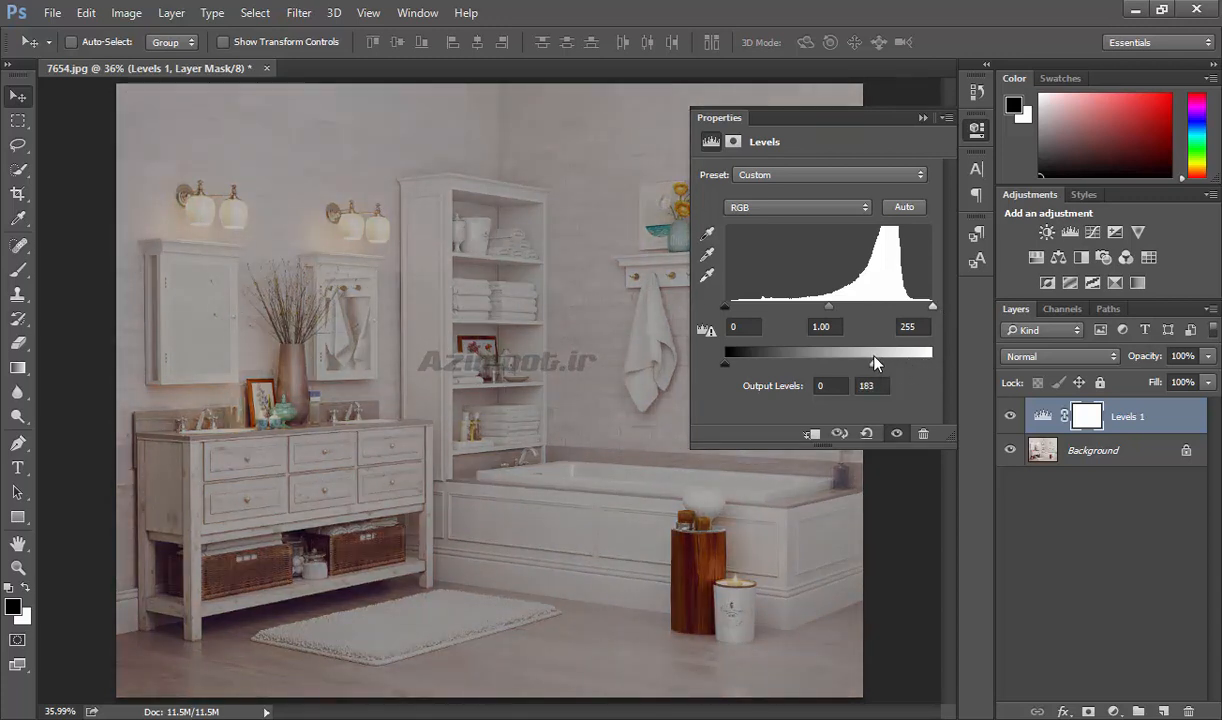
left_click_drag(881, 371, 940, 364)
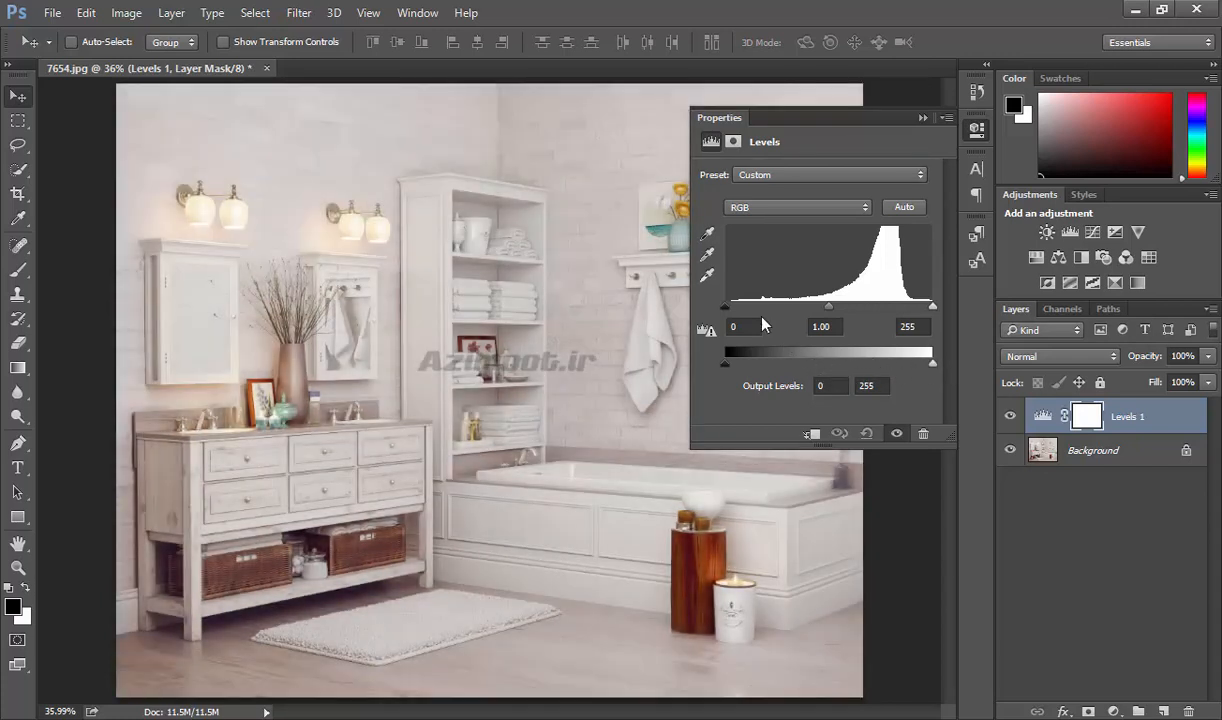
mouse_move(726, 308)
left_mouse_down()
mouse_move(833, 310)
mouse_move(725, 308)
left_mouse_up()
left_click_drag(771, 371, 724, 370)
Preview the Levels presets from Darker to Midtones Brighter and return to the Default preset
left_click(755, 178)
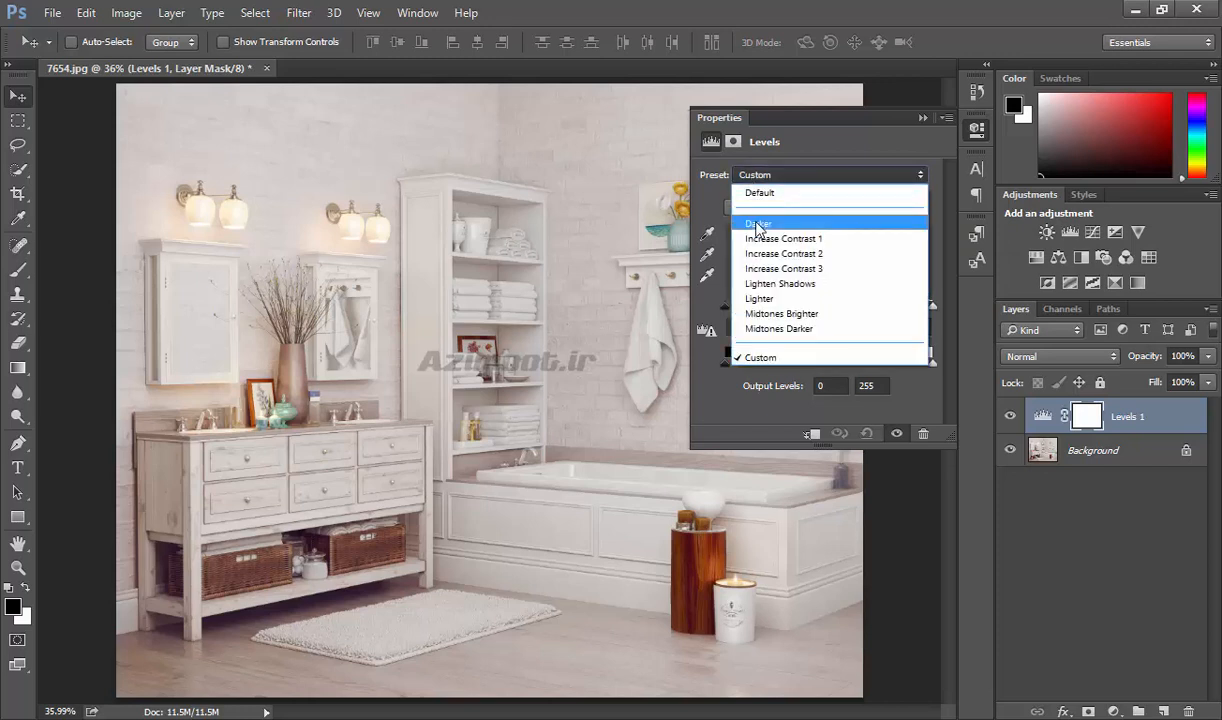
left_click(757, 224)
key("Down")
key("Down")
key("Down")
key("Down")
key("Down")
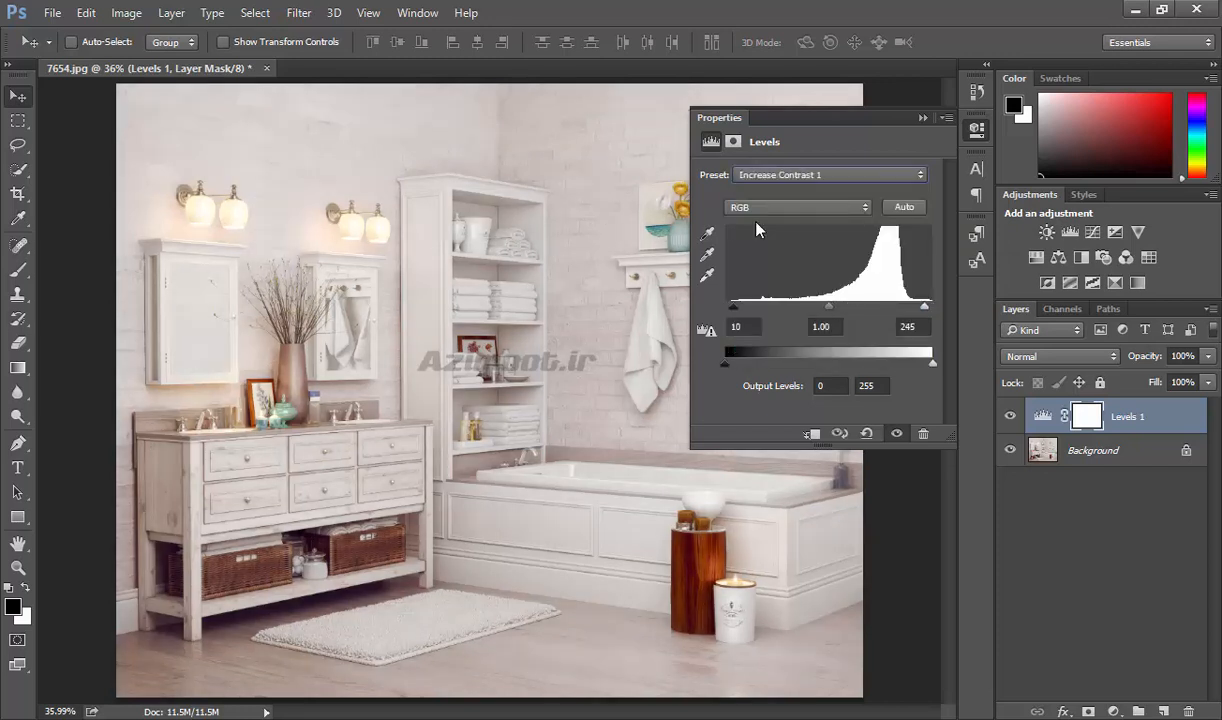
key("Down")
key("Down")
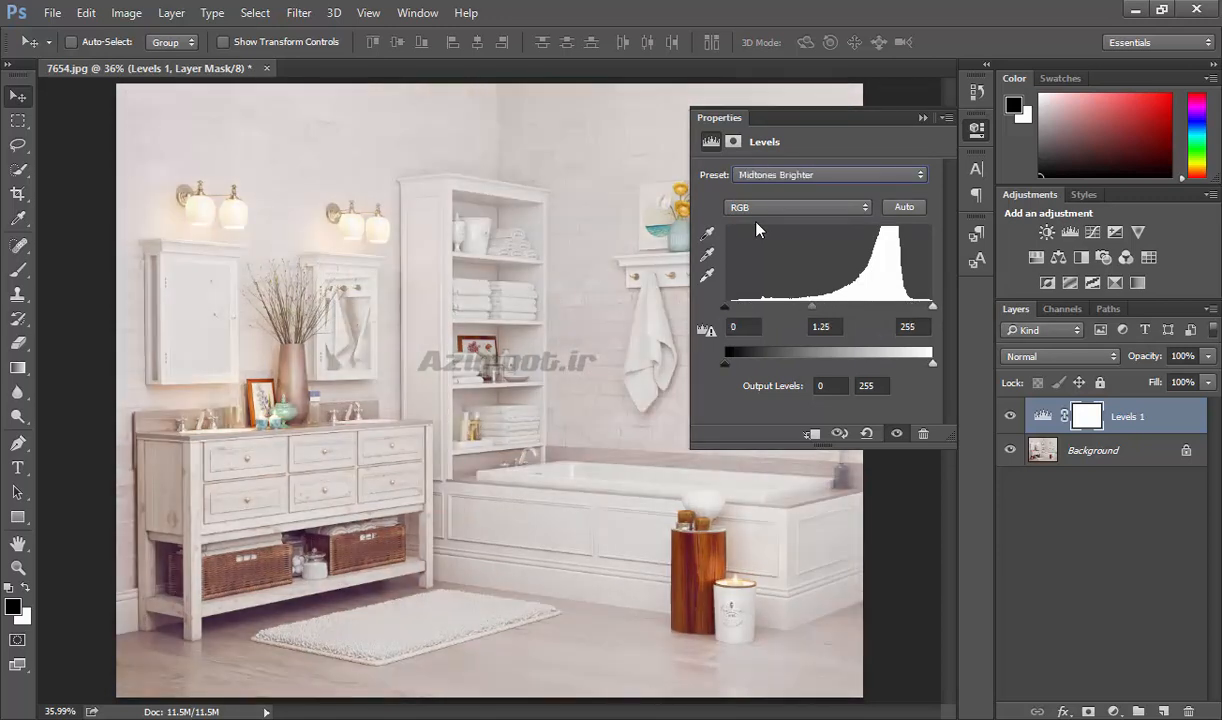
key("Up")
key("Up")
key("Up")
key("Up")
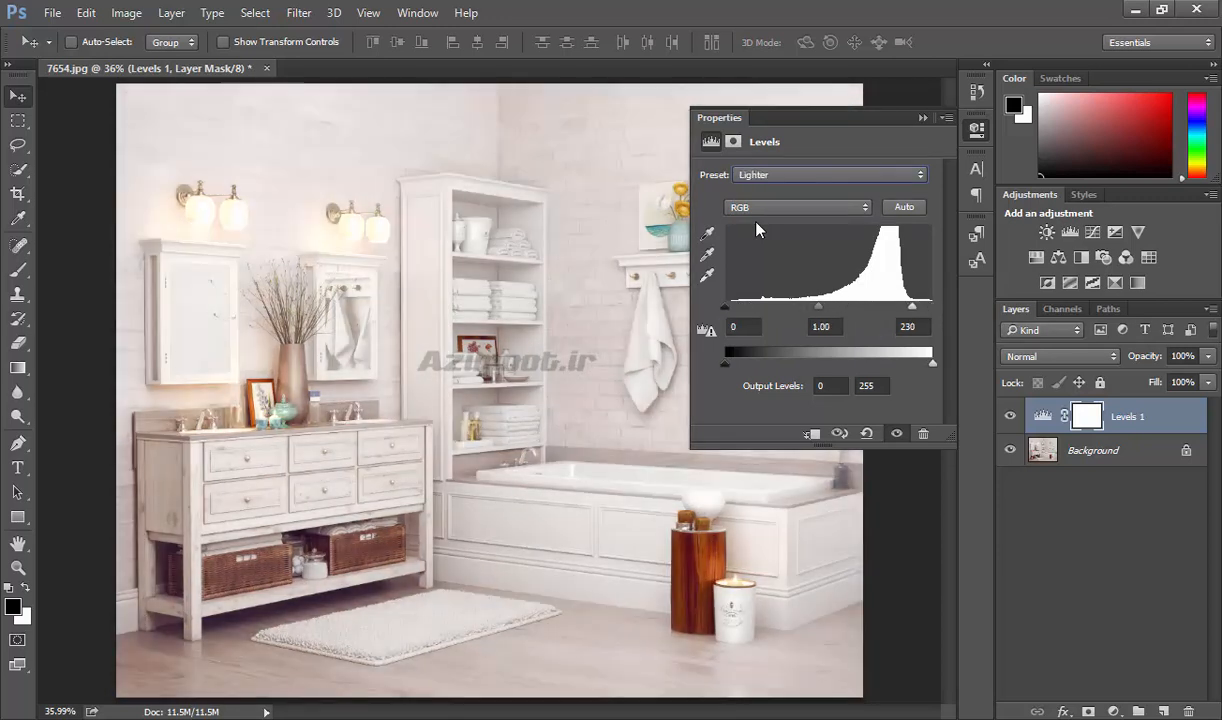
key("Up")
key("Up")
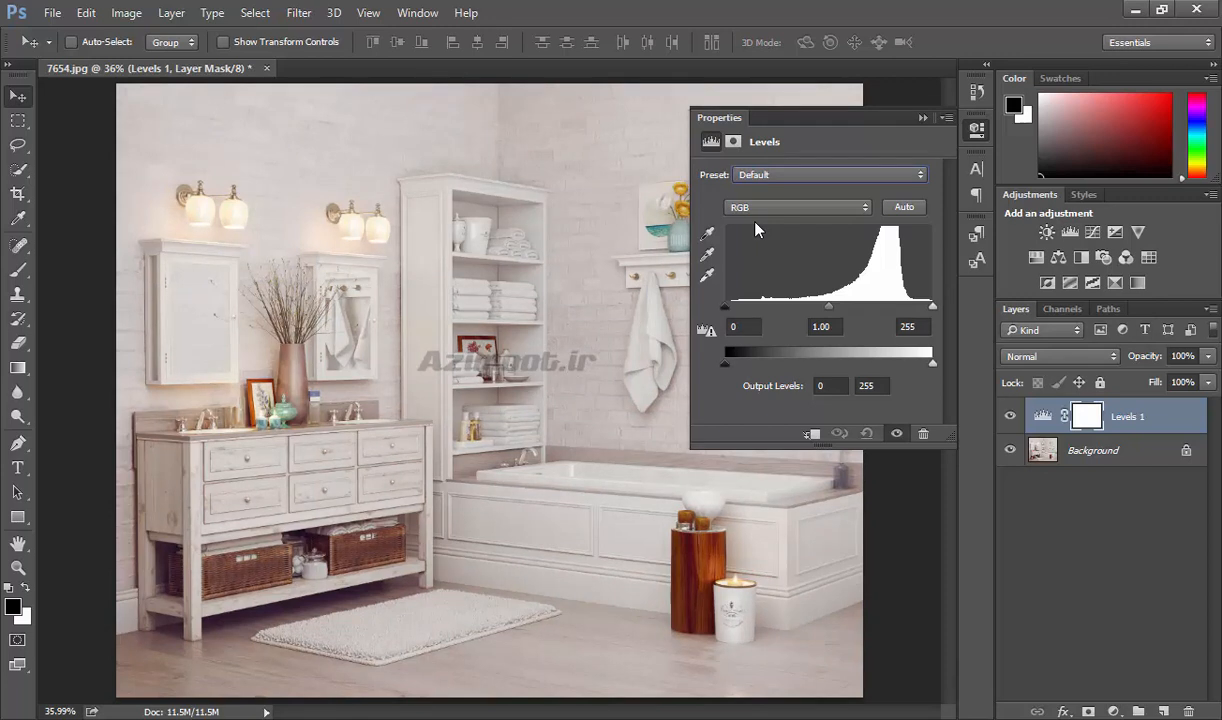
Set the Levels input values to black 17, midtone 1.16 and white 244
left_click_drag(932, 305, 923, 305)
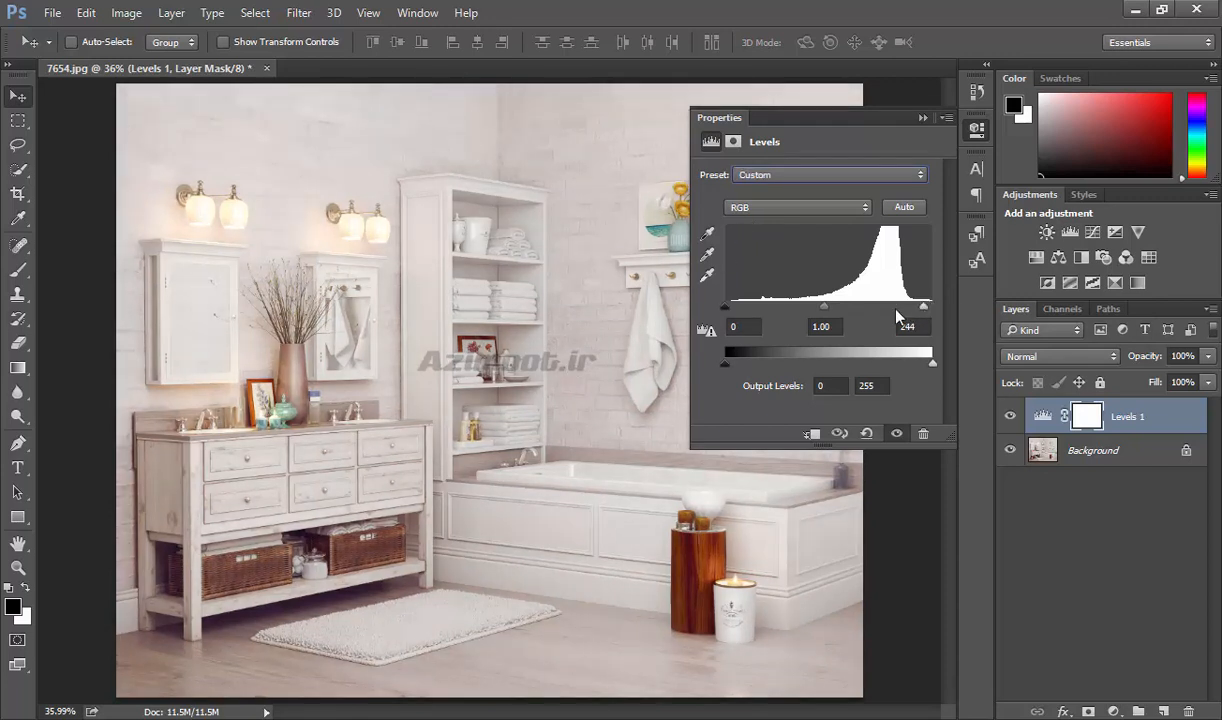
left_click_drag(727, 306, 738, 306)
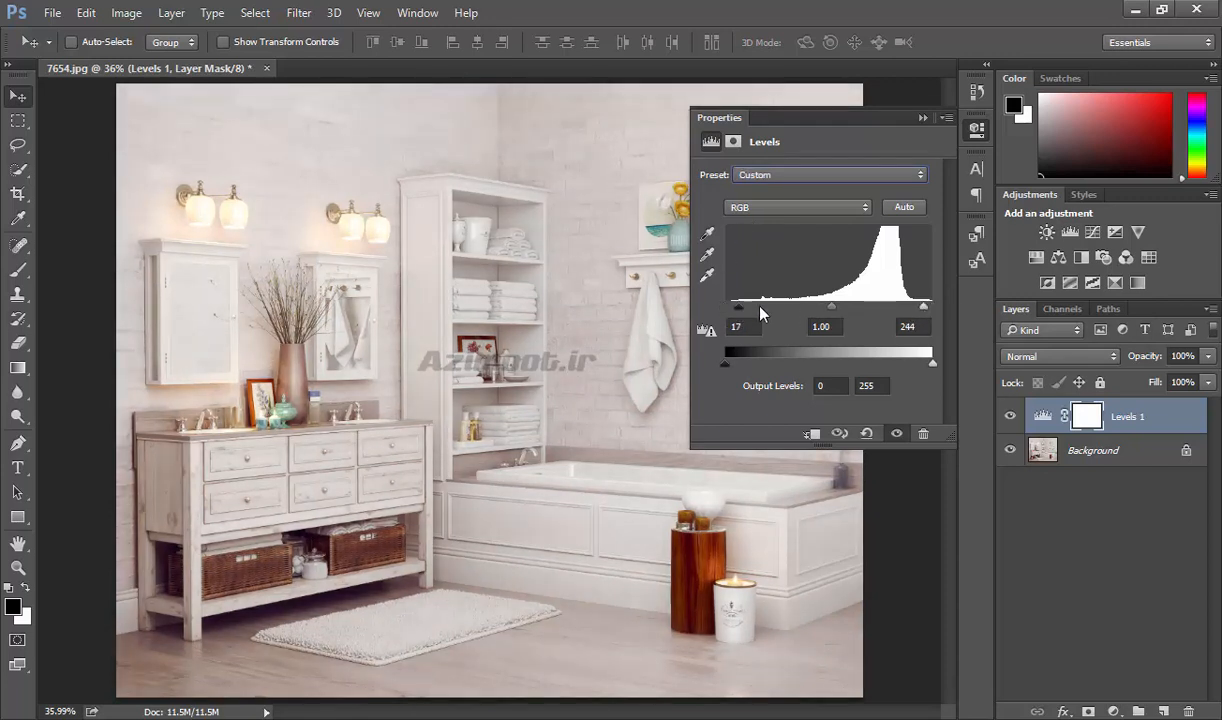
left_click_drag(829, 309, 822, 312)
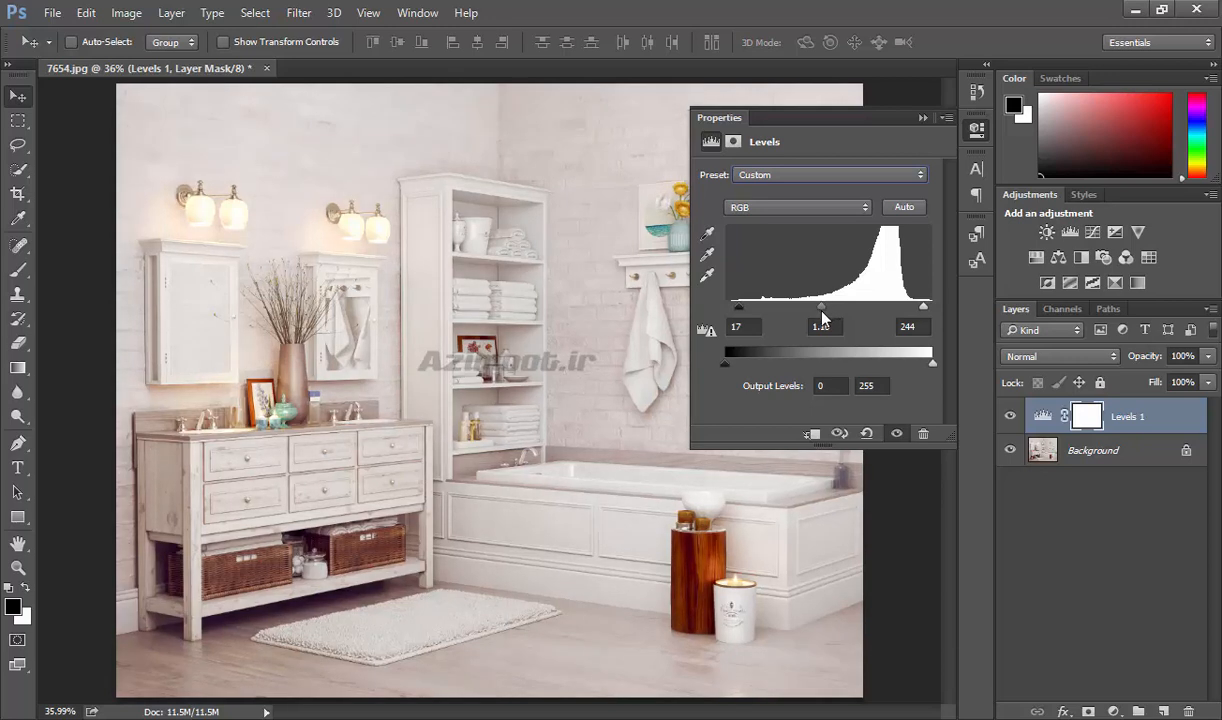
Compare the photo with and without the Levels layer, leave the layer hidden and reset its settings to default
left_click(1010, 418)
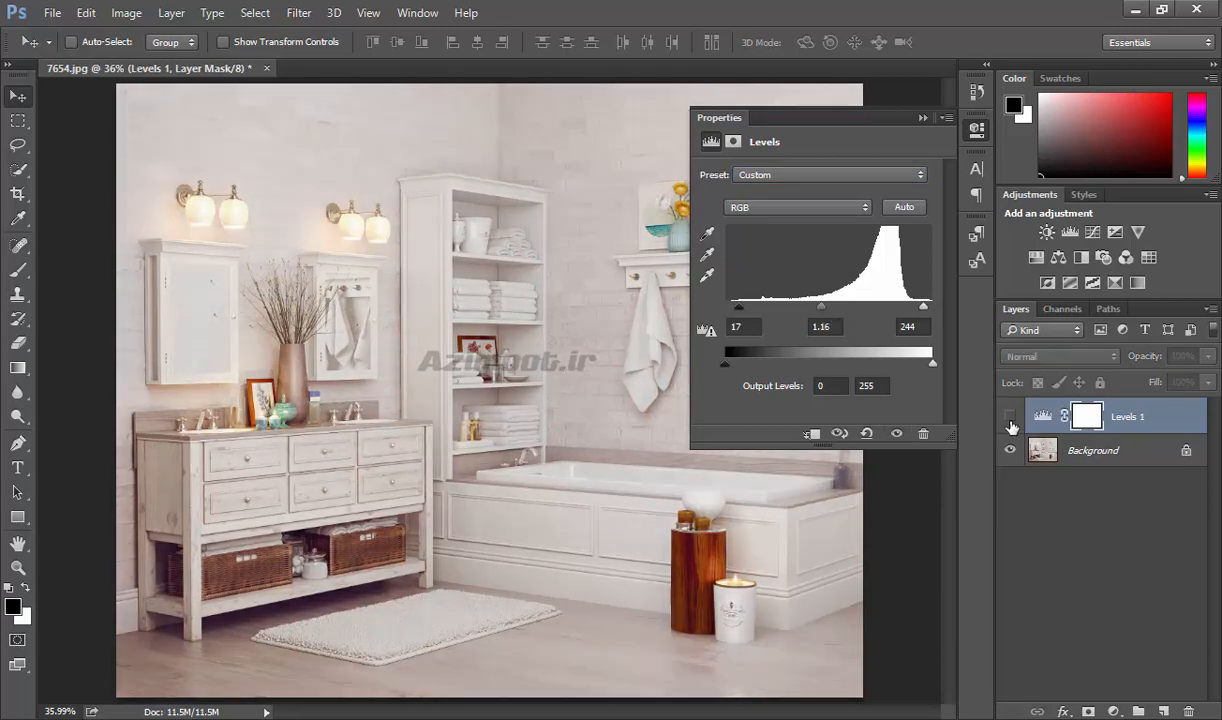
left_click(1010, 418)
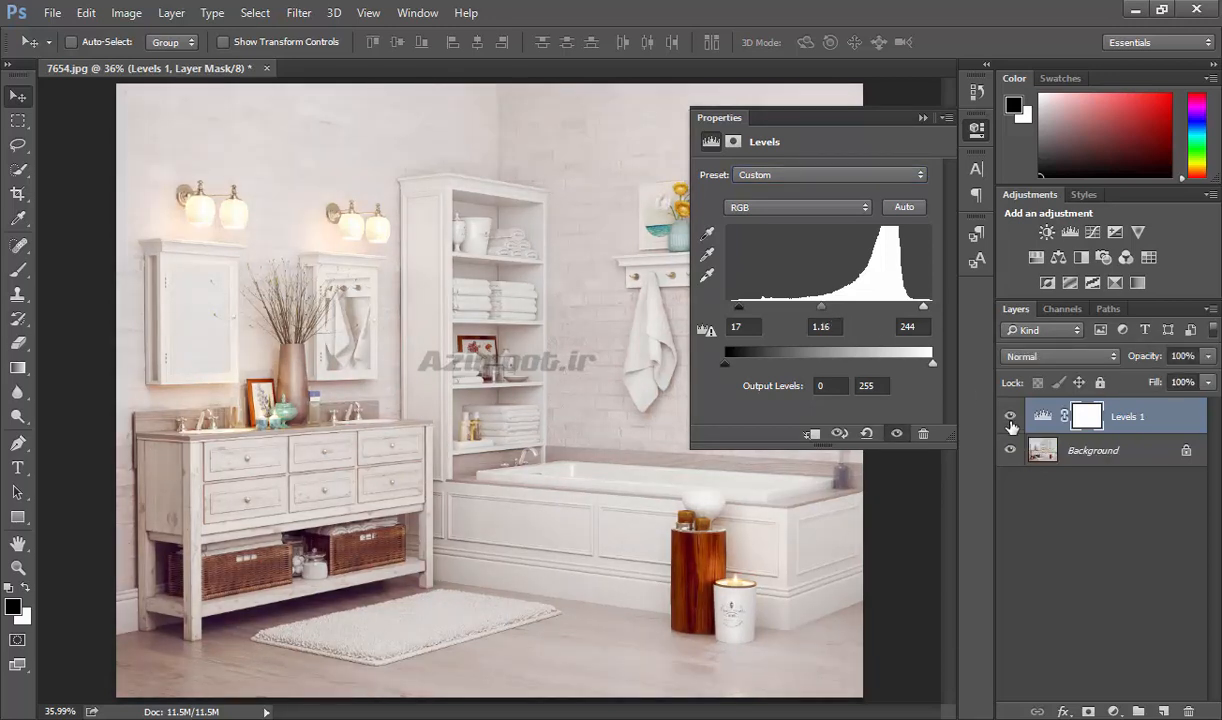
left_click(1010, 418)
left_click(1010, 418)
left_click(1010, 418)
left_click(867, 434)
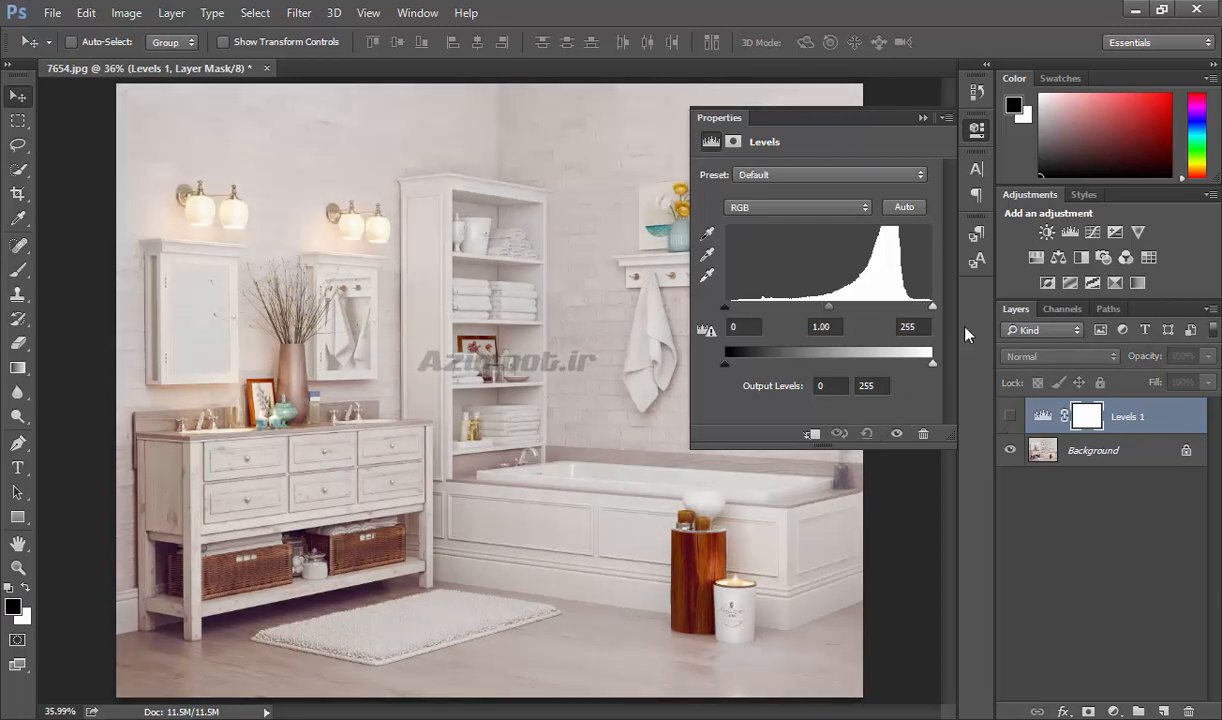
Set the Levels input black to 26 and white to 234, then compare the photo with the layer hidden and shown
left_click_drag(933, 308, 918, 314)
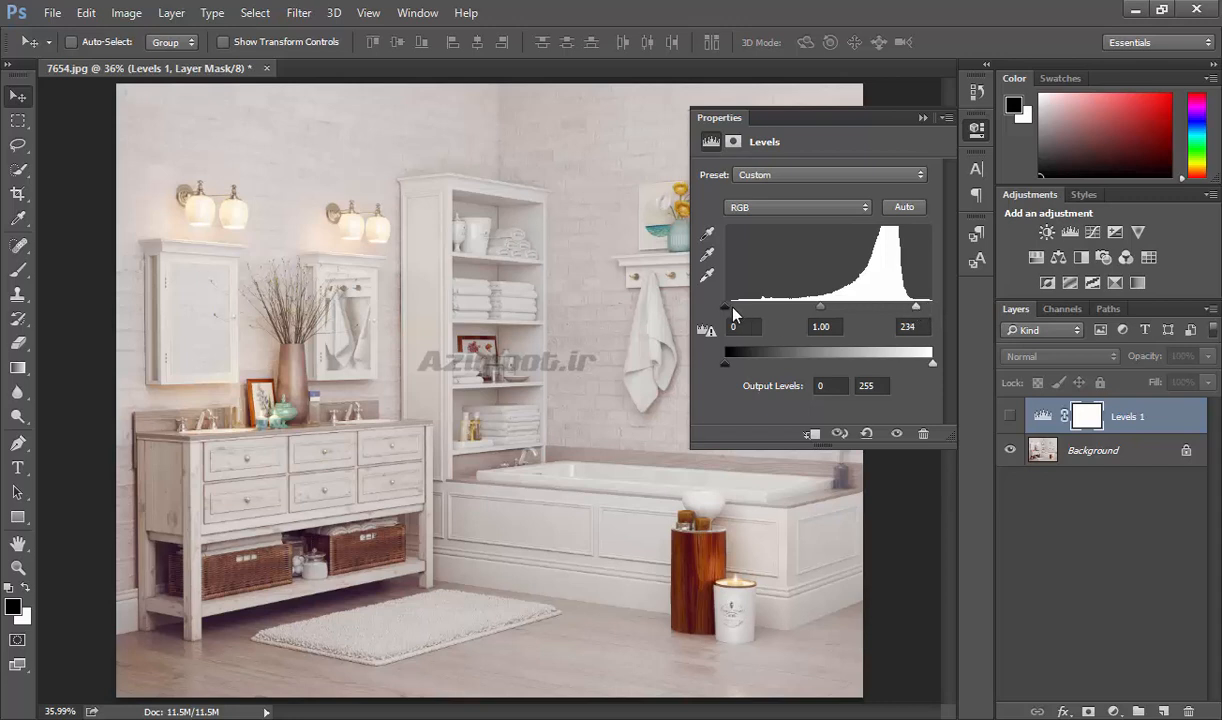
left_click_drag(726, 308, 745, 311)
left_click(1010, 416)
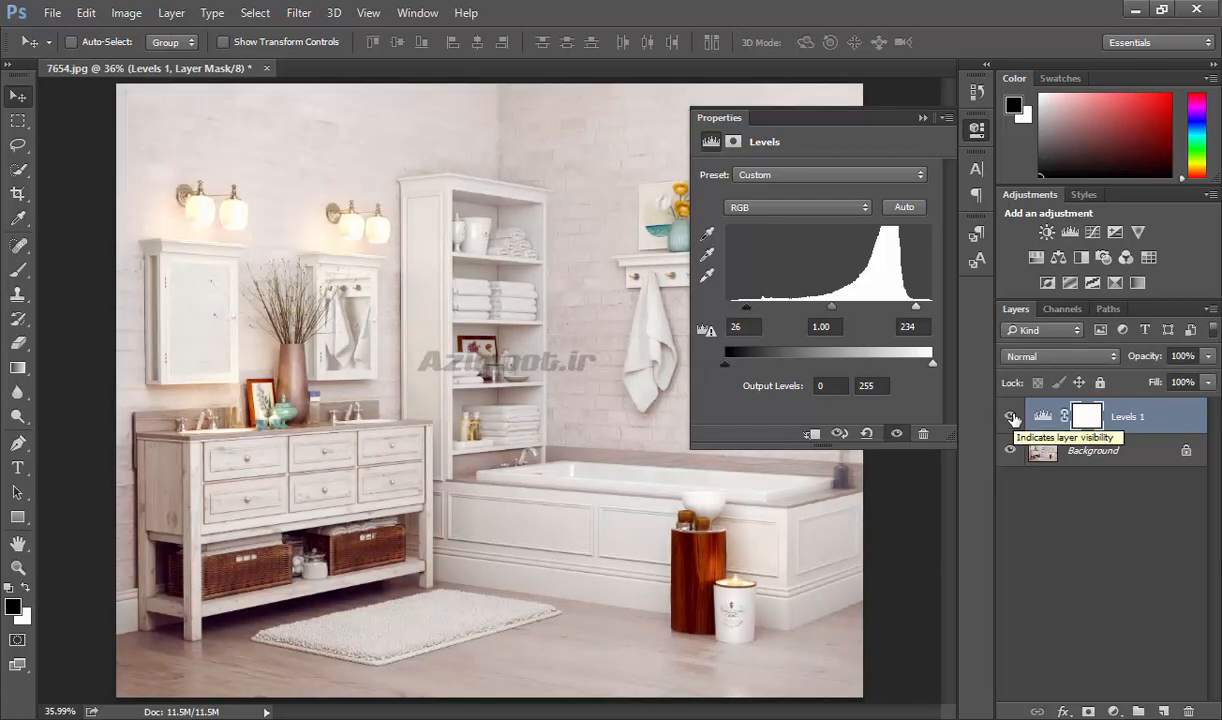
left_click(1012, 418)
left_click(1012, 418)
left_click(1012, 418)
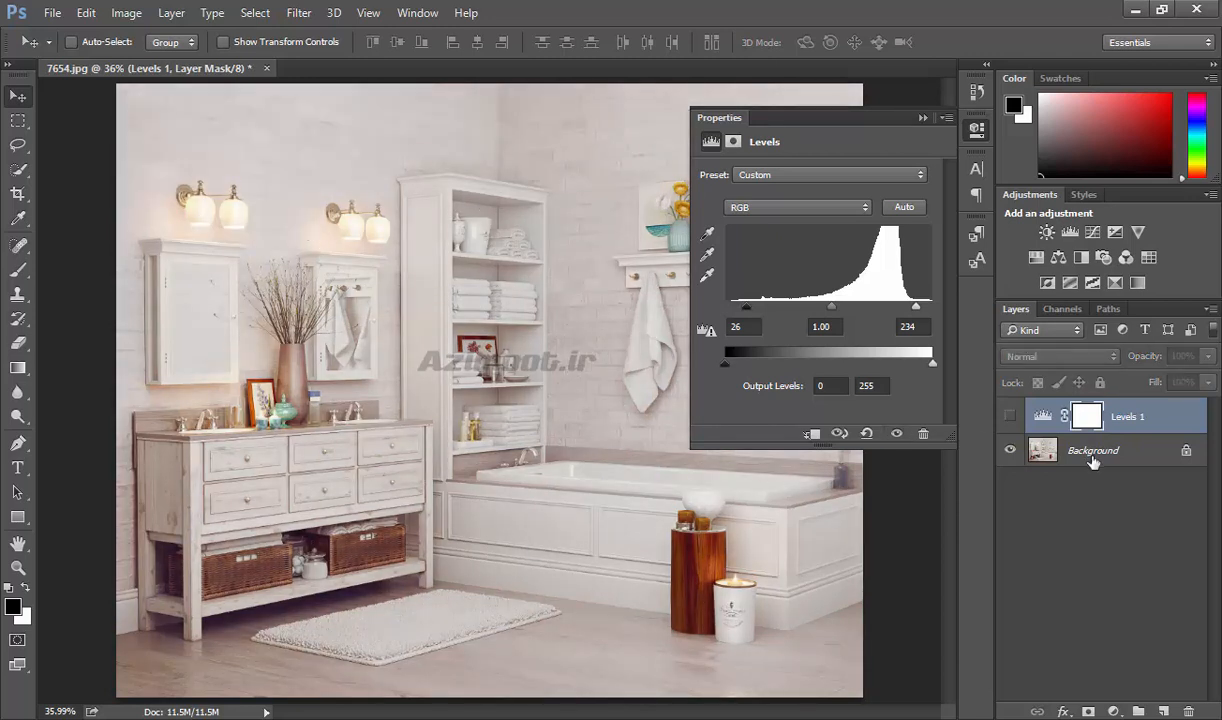
left_click(1010, 416)
Refine the Levels input black to 29 and white to 233, and compare the photo with the layer hidden and shown
mouse_move(916, 307)
left_mouse_down()
mouse_move(932, 308)
mouse_move(917, 315)
left_mouse_up()
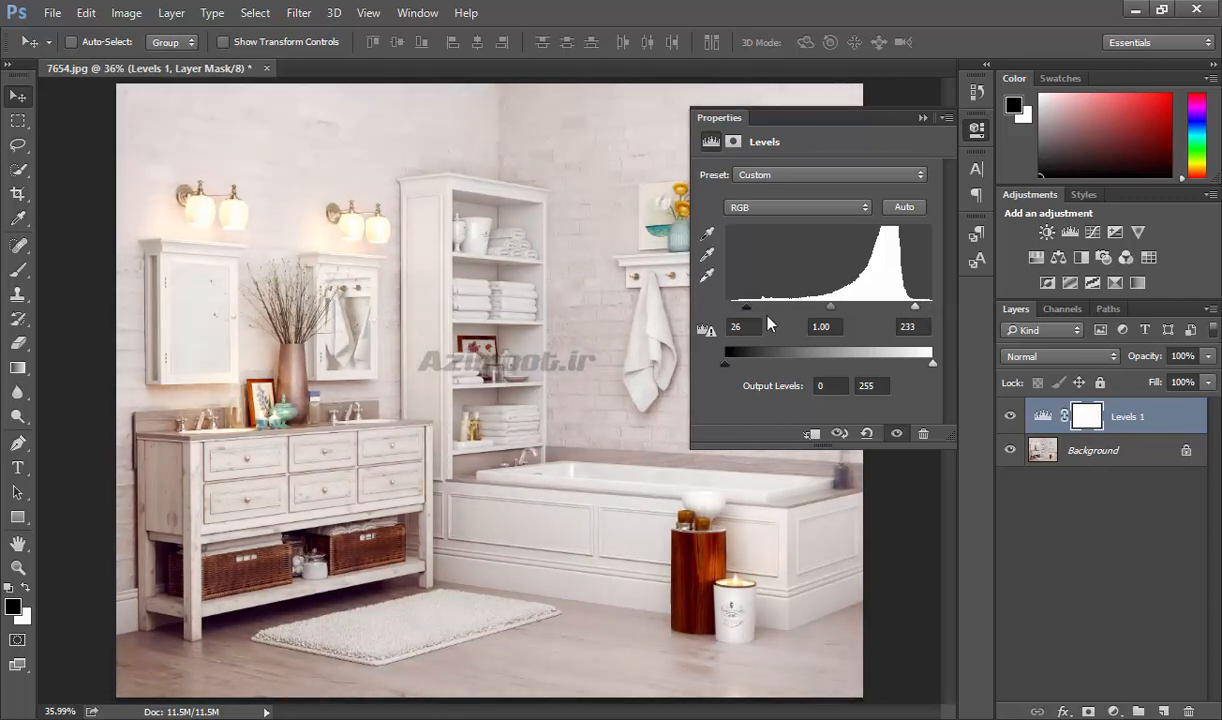
mouse_move(744, 308)
left_mouse_down()
mouse_move(704, 311)
mouse_move(742, 319)
left_mouse_up()
left_click(1010, 417)
left_click(1010, 417)
left_click(1010, 417)
left_click(1011, 420)
left_click(1011, 420)
left_click(1011, 420)
Add a Brightness/Contrast adjustment layer above Levels 1 and delete it, returning to the Levels settings
left_click(1046, 232)
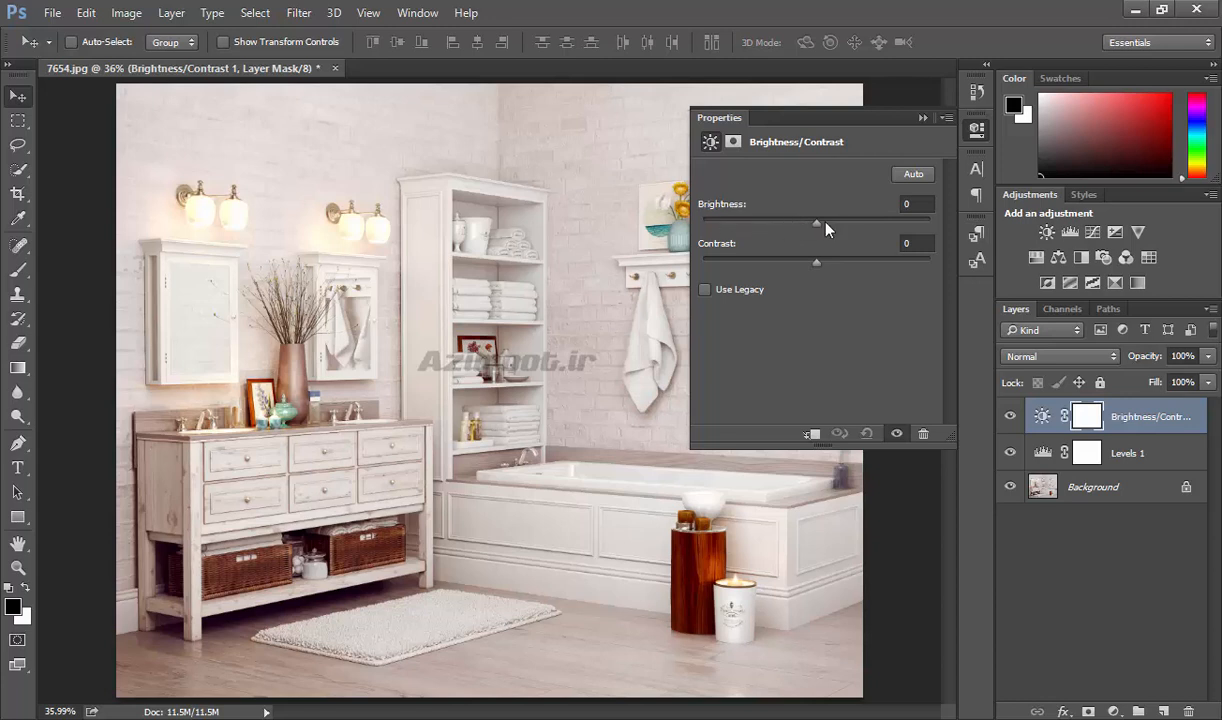
left_click(1189, 710)
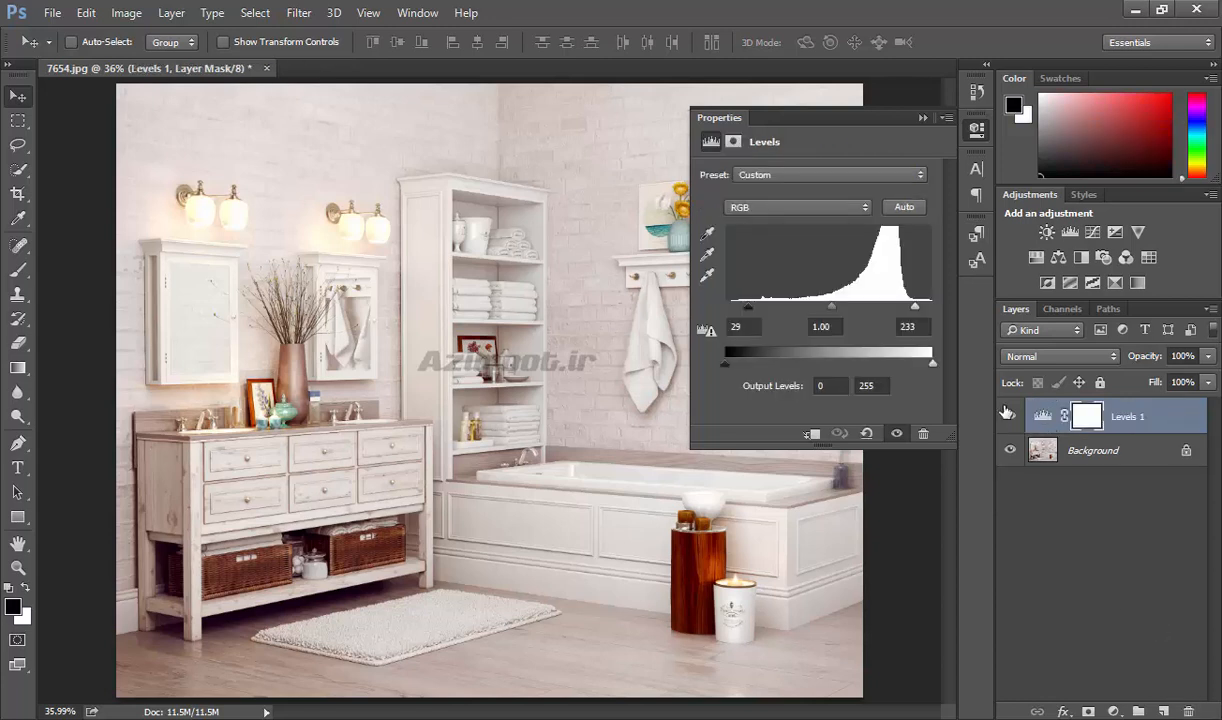
left_click(919, 355)
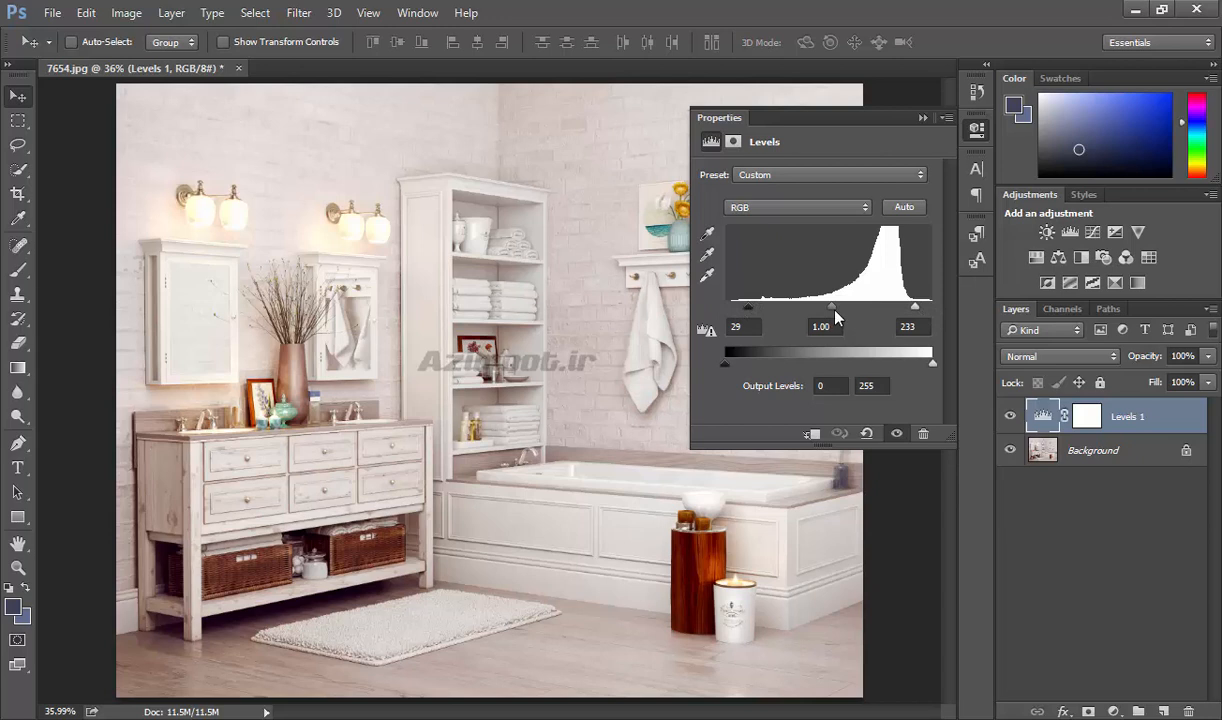
Switch the Levels adjustment to the Red channel and examine the photo's RGB, Red, Green and Blue channels
left_click(805, 208)
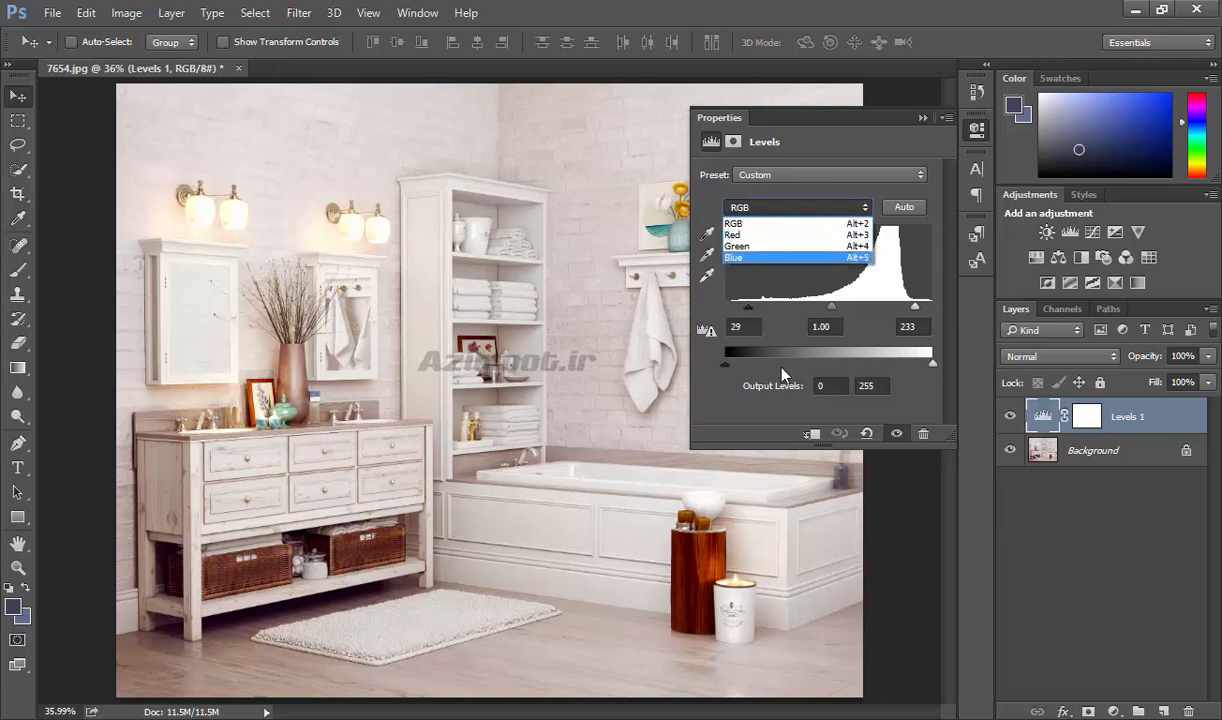
left_click(720, 421)
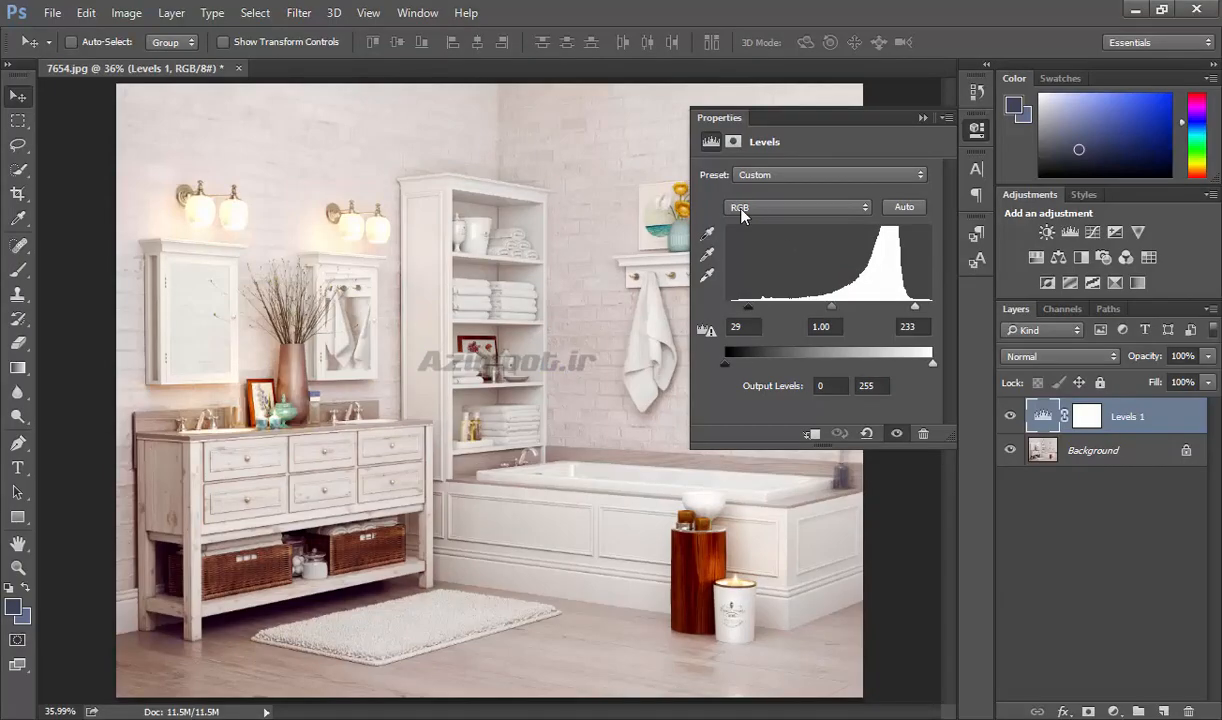
left_click(741, 210)
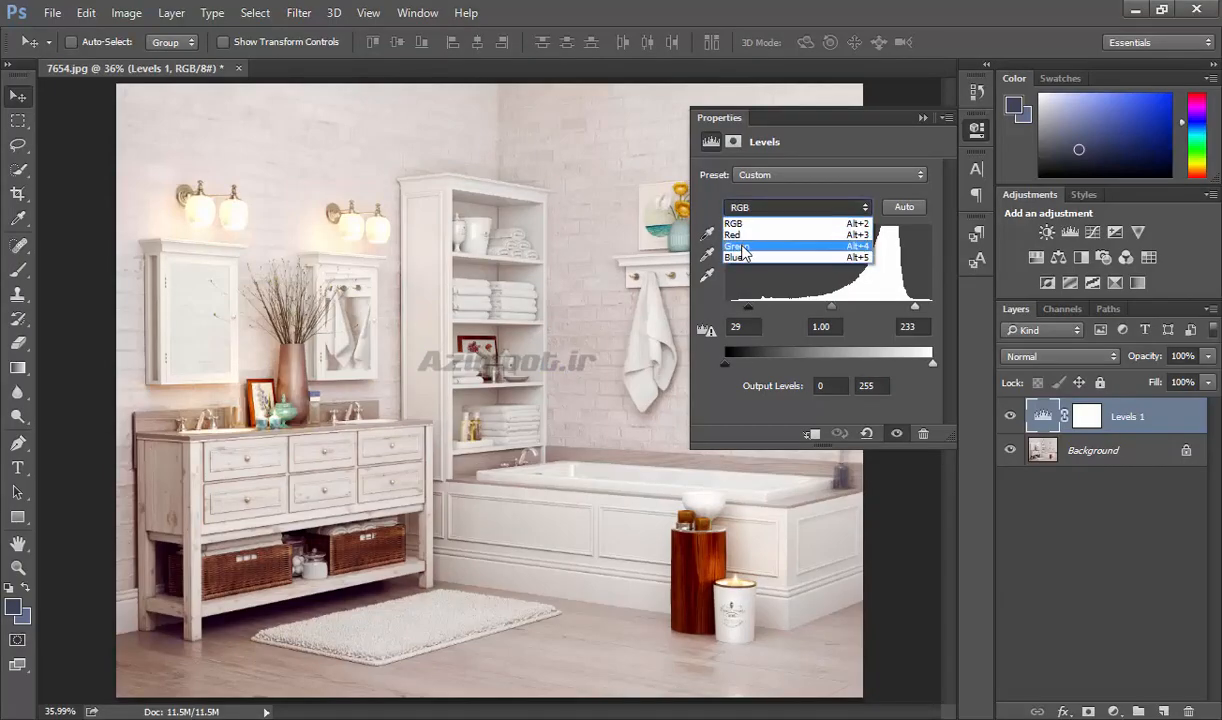
left_click(735, 234)
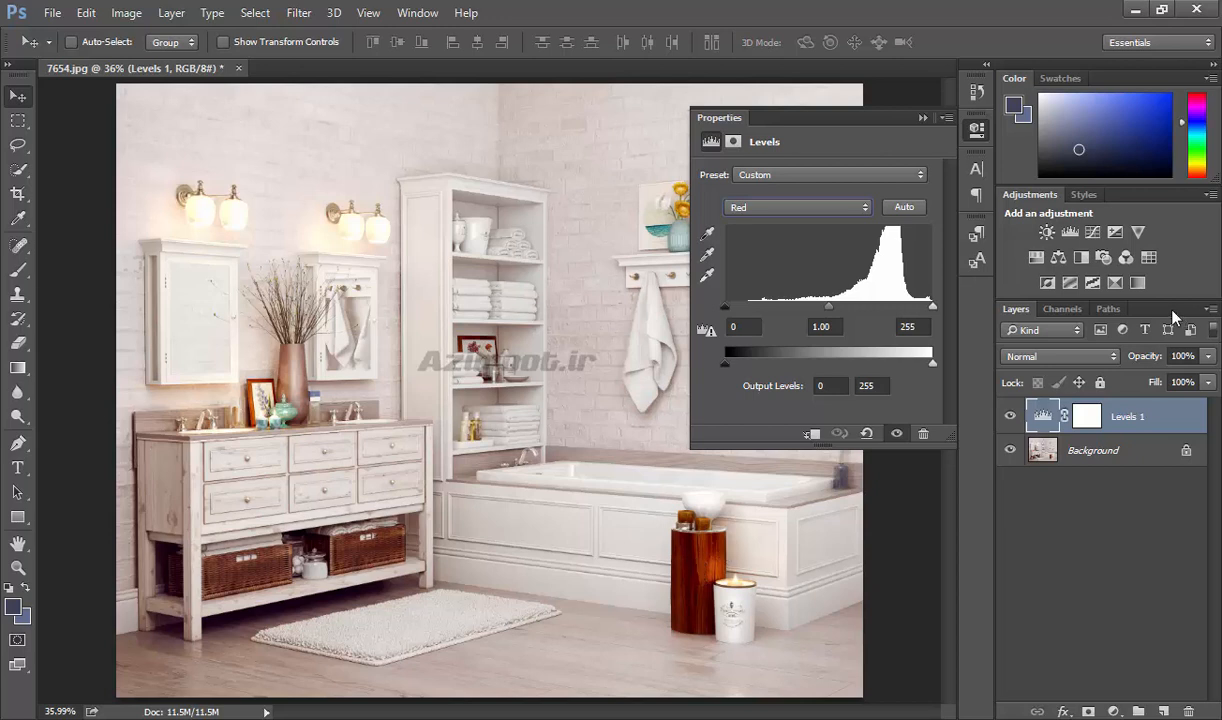
left_click(1064, 312)
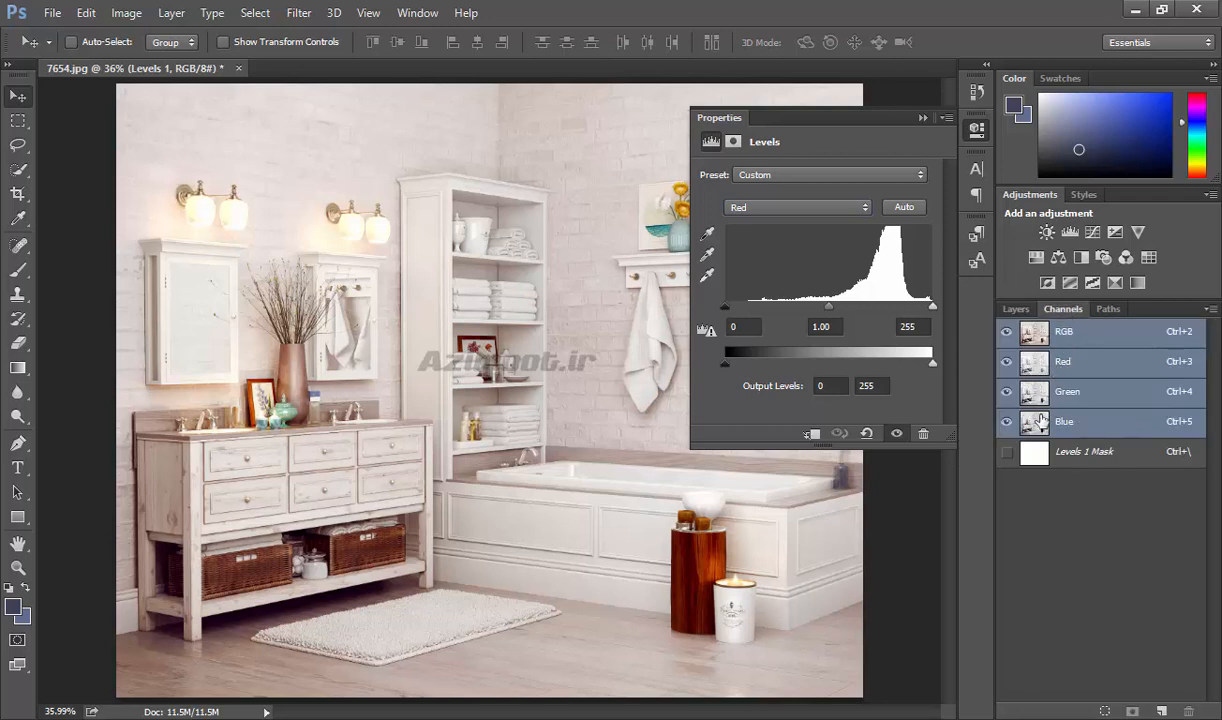
left_click(1015, 309)
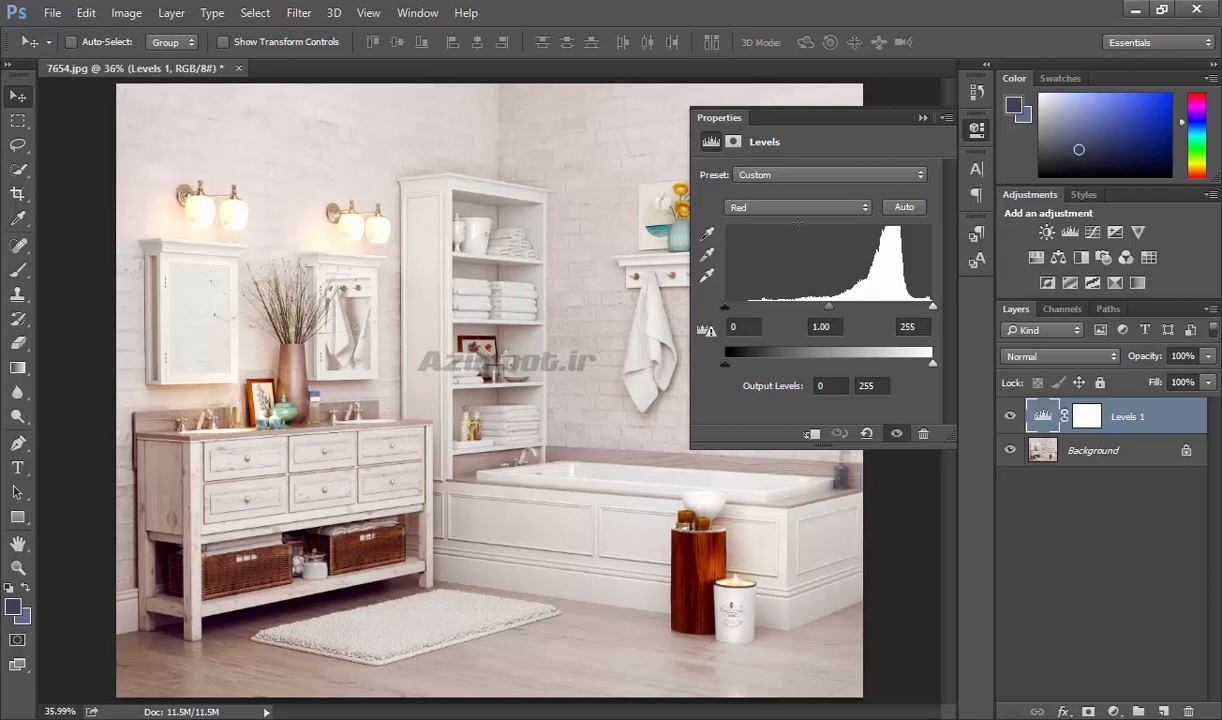
Try darkening the Red channel's midtones to 0.31 in Levels 1, and reset the change
left_click(755, 207)
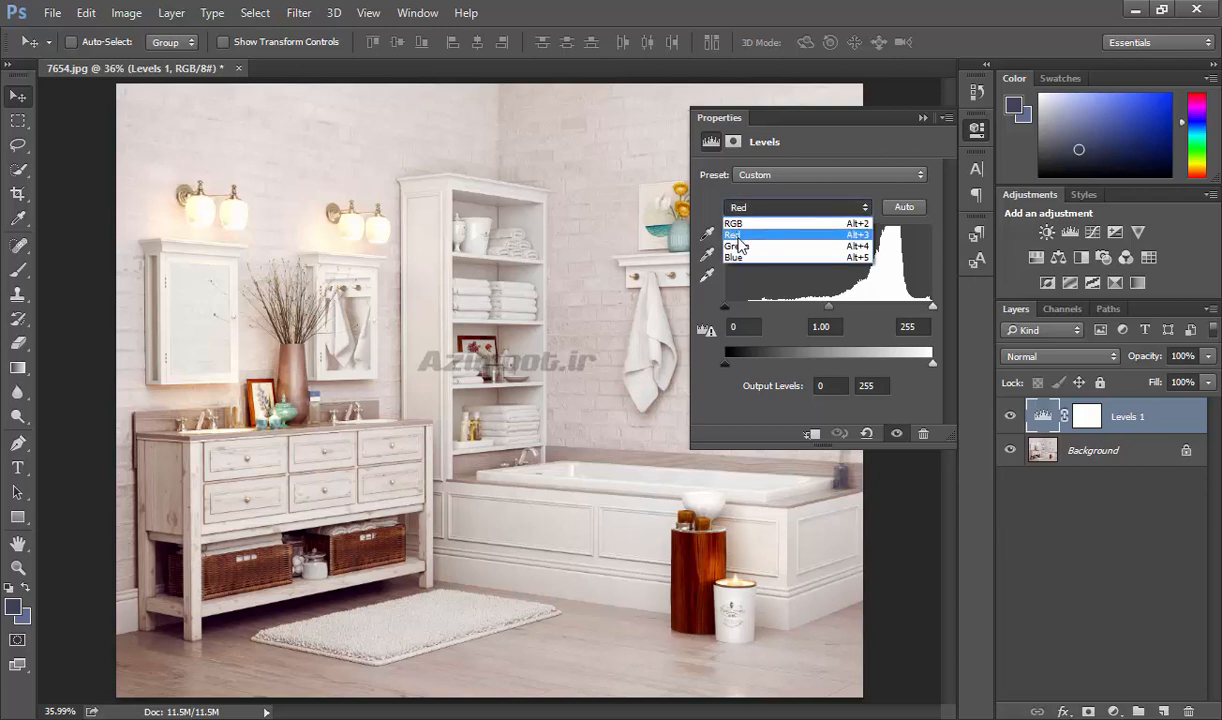
left_click(738, 236)
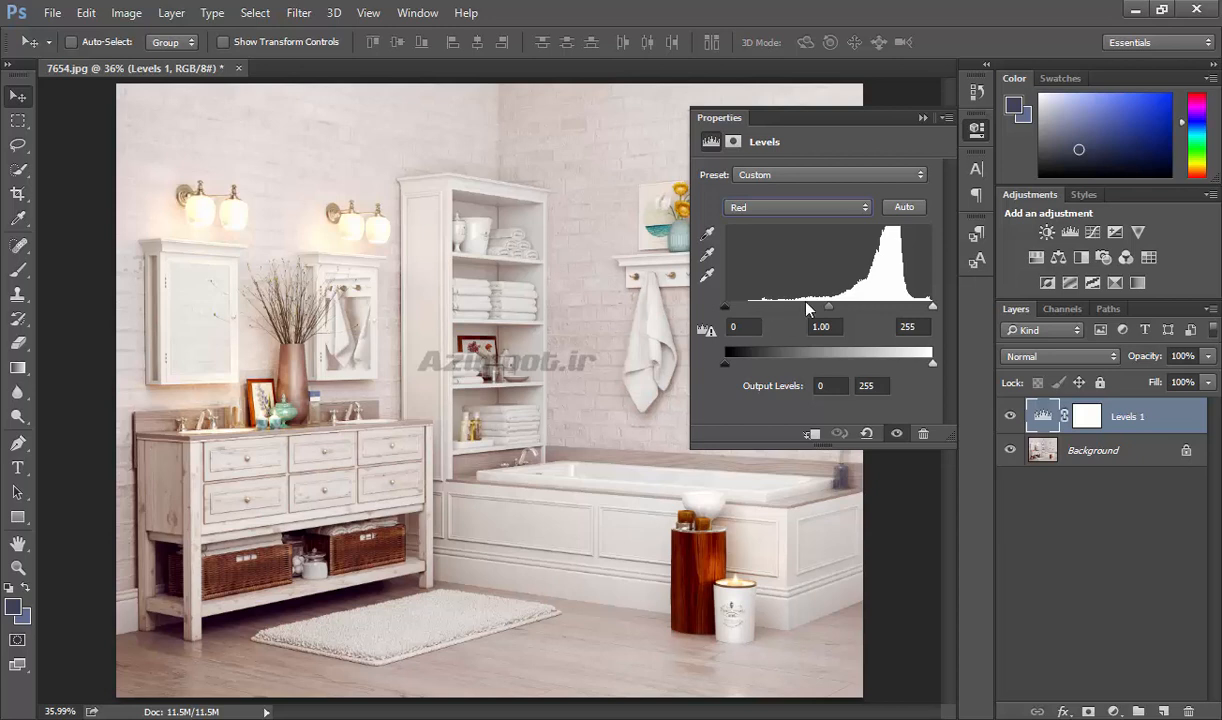
left_click_drag(802, 307, 897, 328)
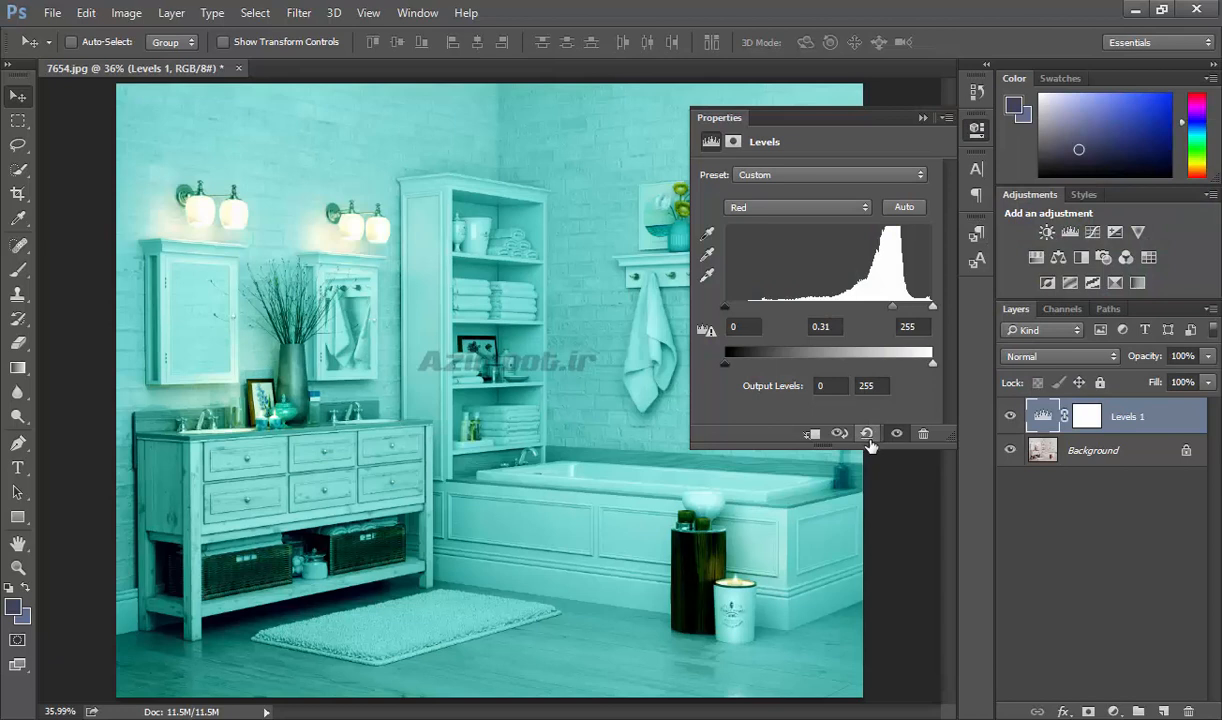
left_click(866, 436)
Try a Green channel midtone of 2.69 and check the tint against the Color Wheel image in Windows Photo Viewer
left_click(781, 216)
left_click(764, 246)
left_click_drag(833, 313, 758, 316)
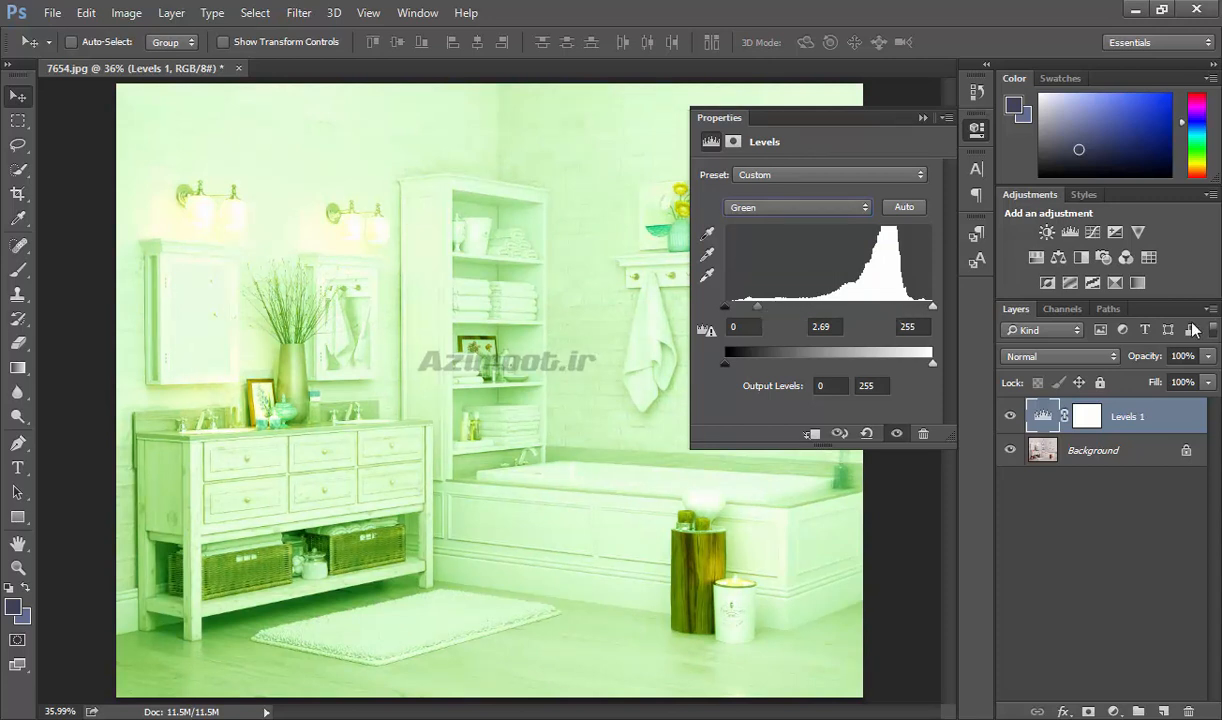
key("alt+Tab")
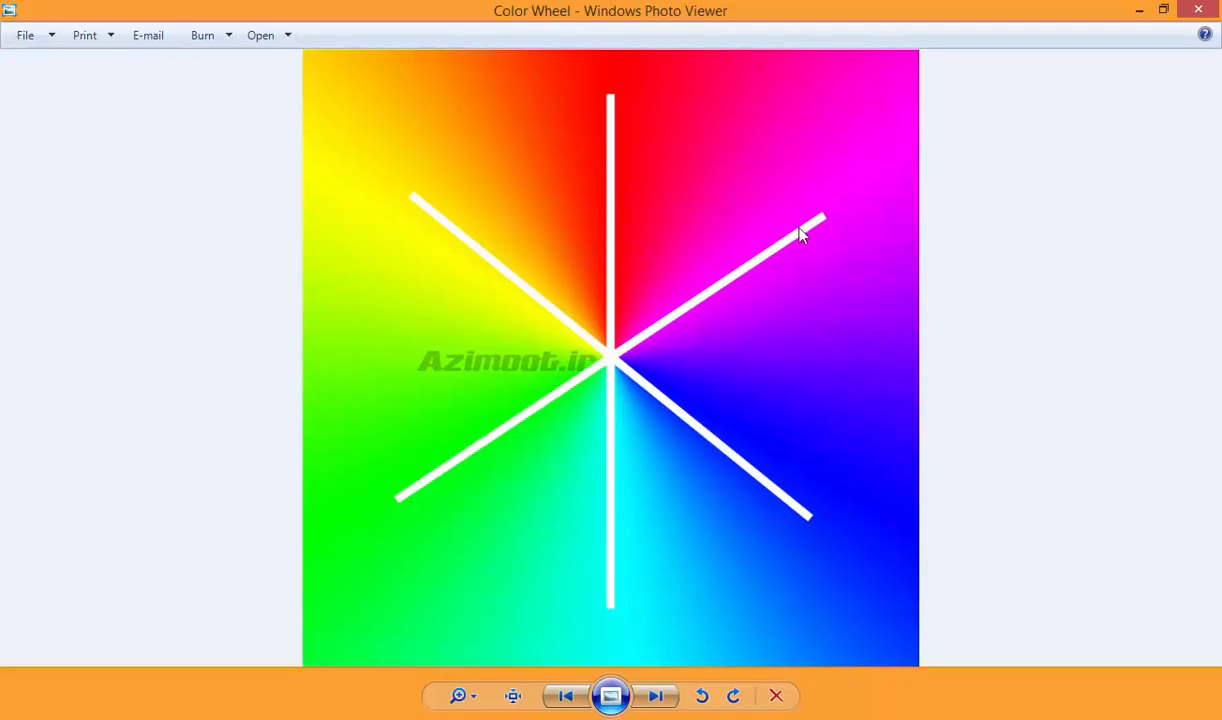
key("alt+Tab")
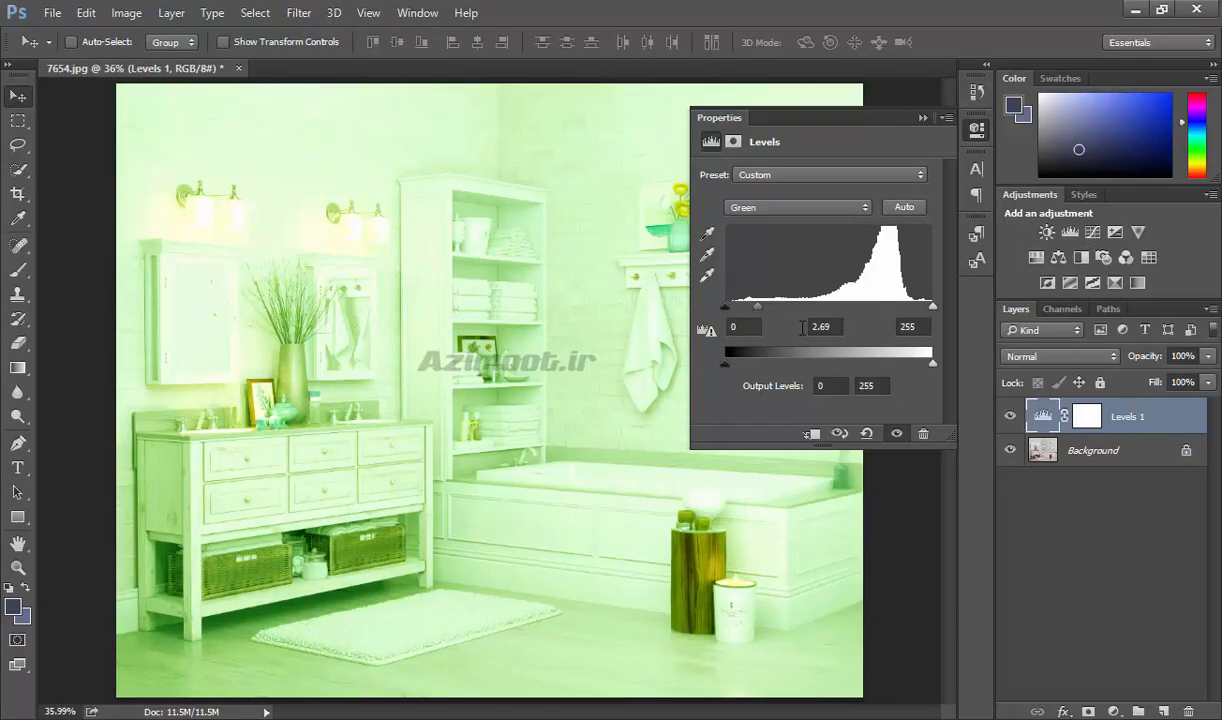
Try a Green channel midtone of 0.36 in Levels 1, and reset the change
left_click_drag(757, 308, 889, 309)
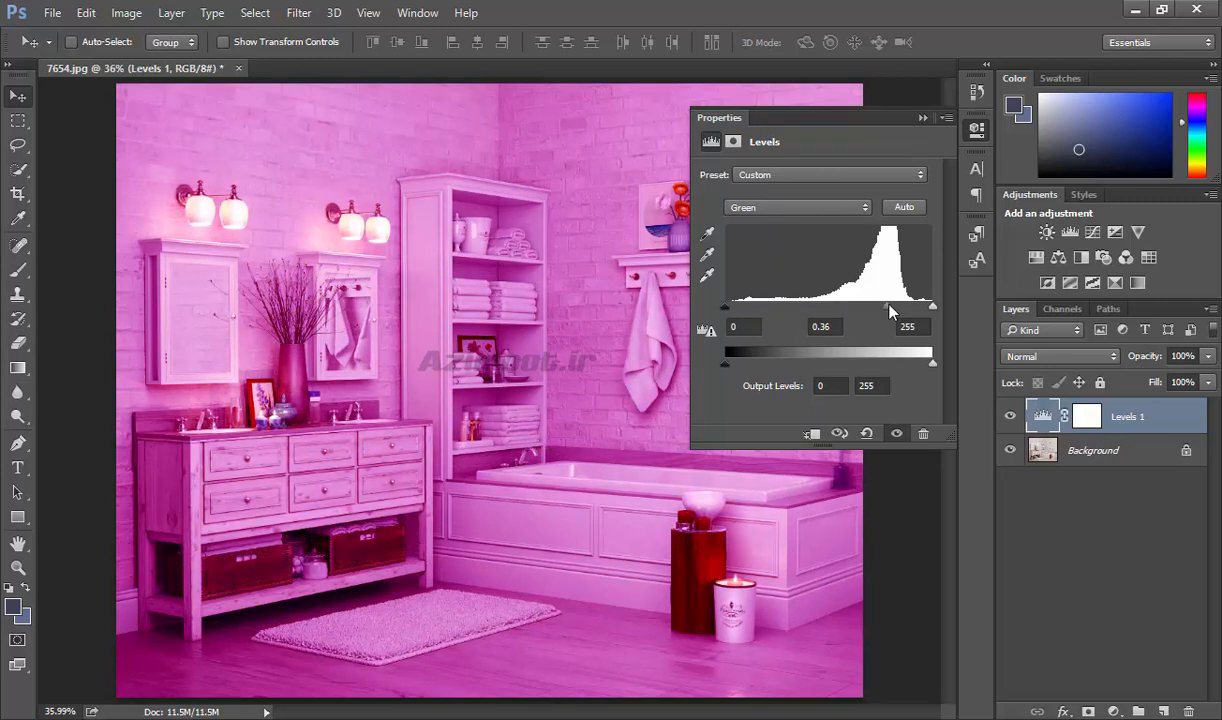
left_click(730, 206)
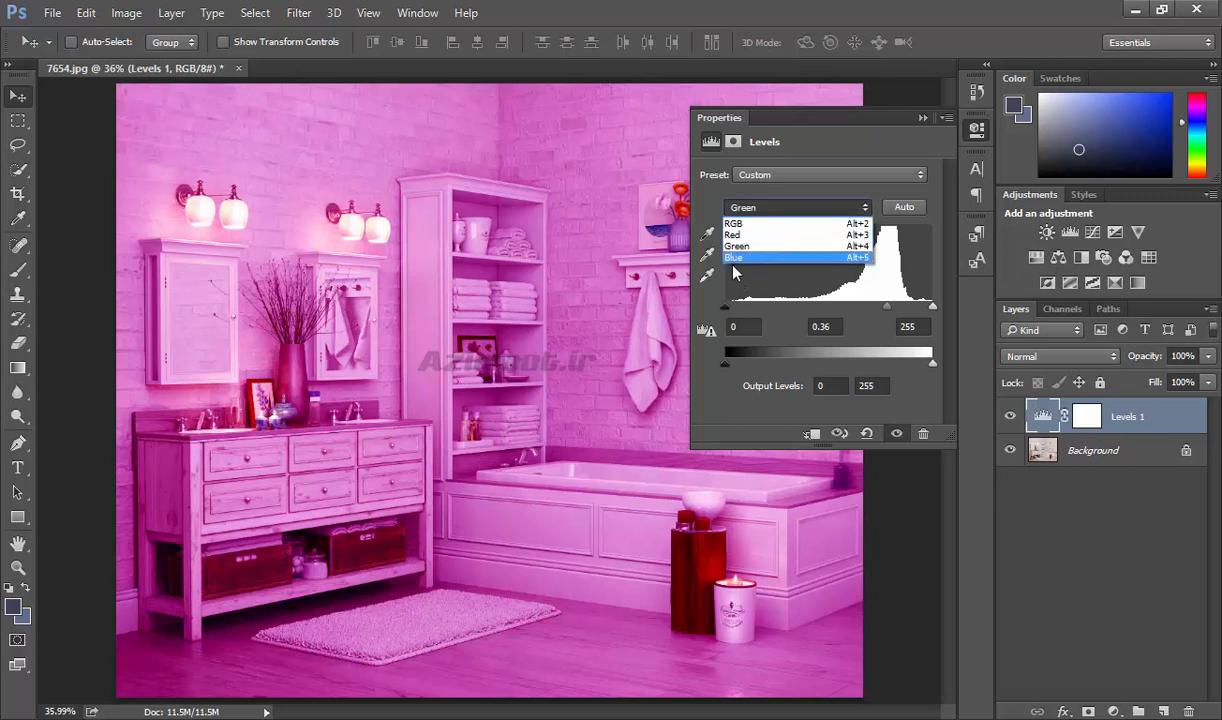
left_click(826, 418)
left_click(866, 434)
Try a Blue channel midtone of 0.20, check it against the Color Wheel in Windows Photo Viewer, and return to Photoshop
left_click(740, 207)
left_click(740, 248)
left_click_drag(771, 313, 907, 318)
key("alt+Tab")
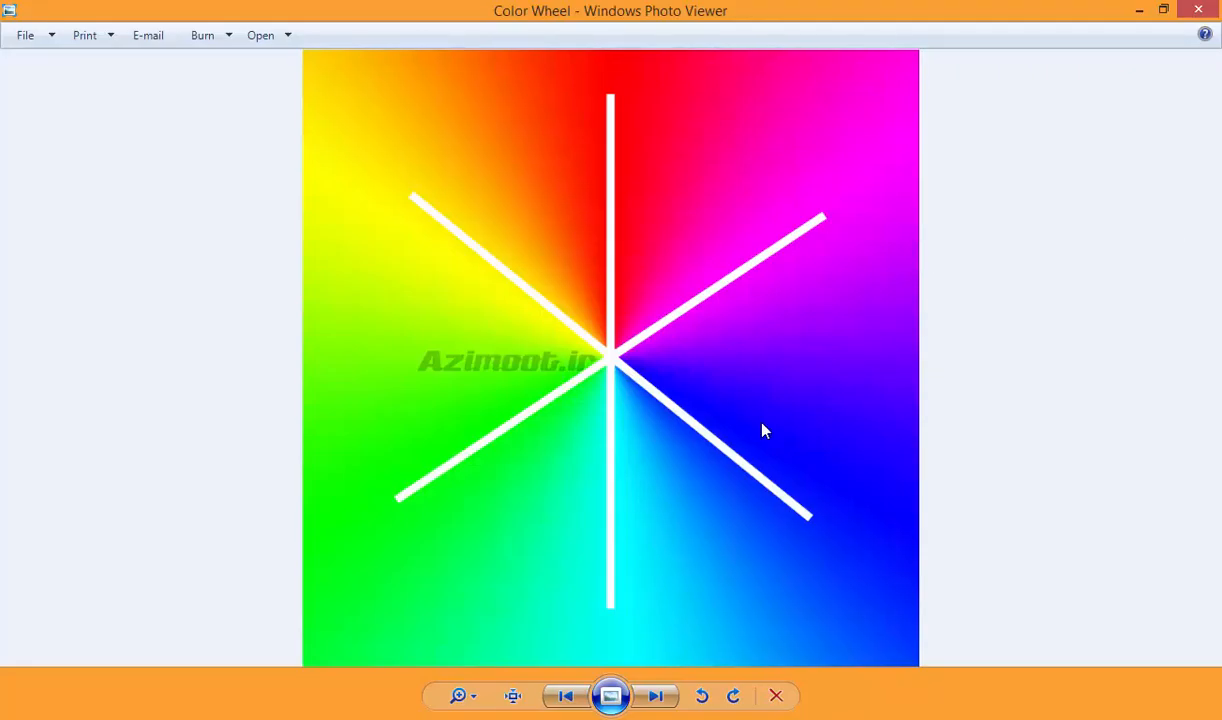
left_click(1139, 10)
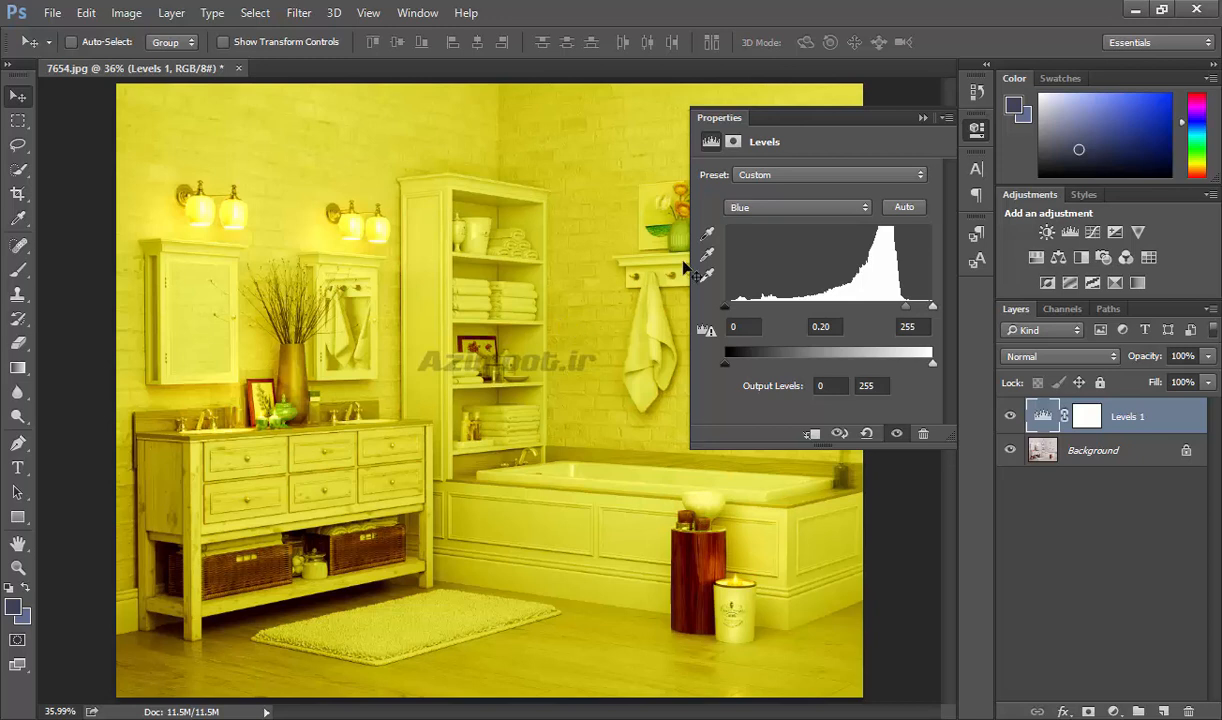
Clear the Blue channel change, review the RGB channel, and set the Red channel's midtone to 0.90
left_click(735, 207)
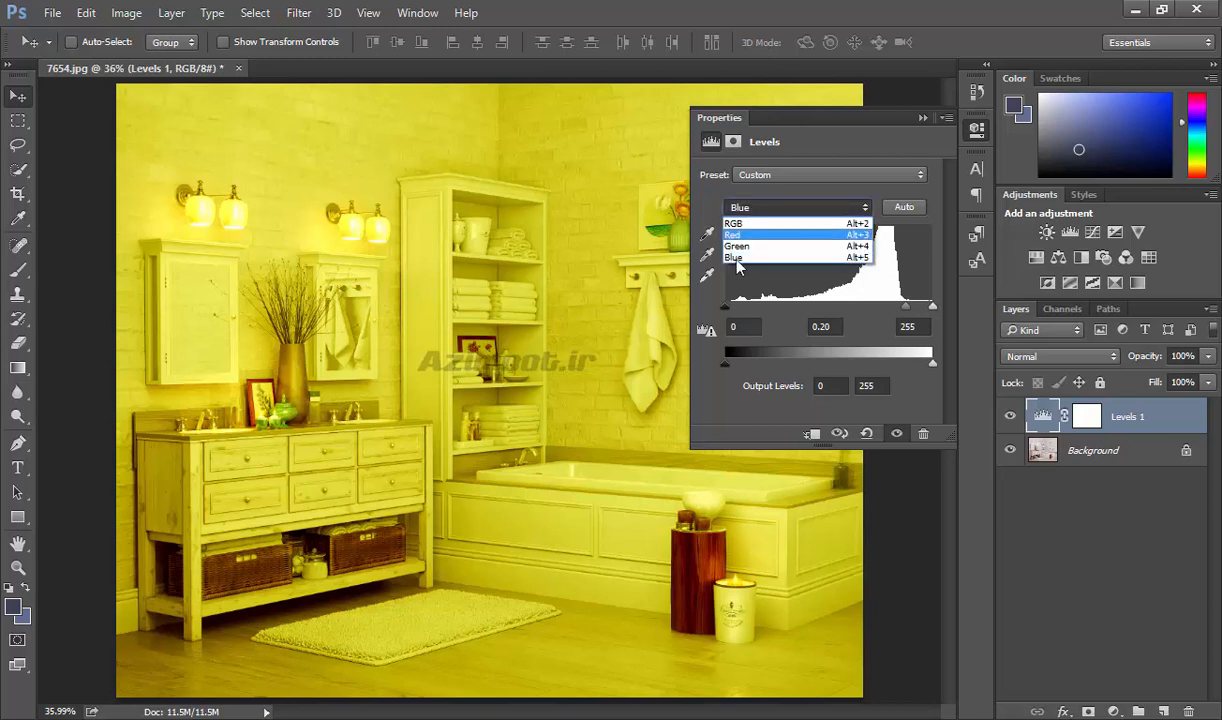
left_click(735, 224)
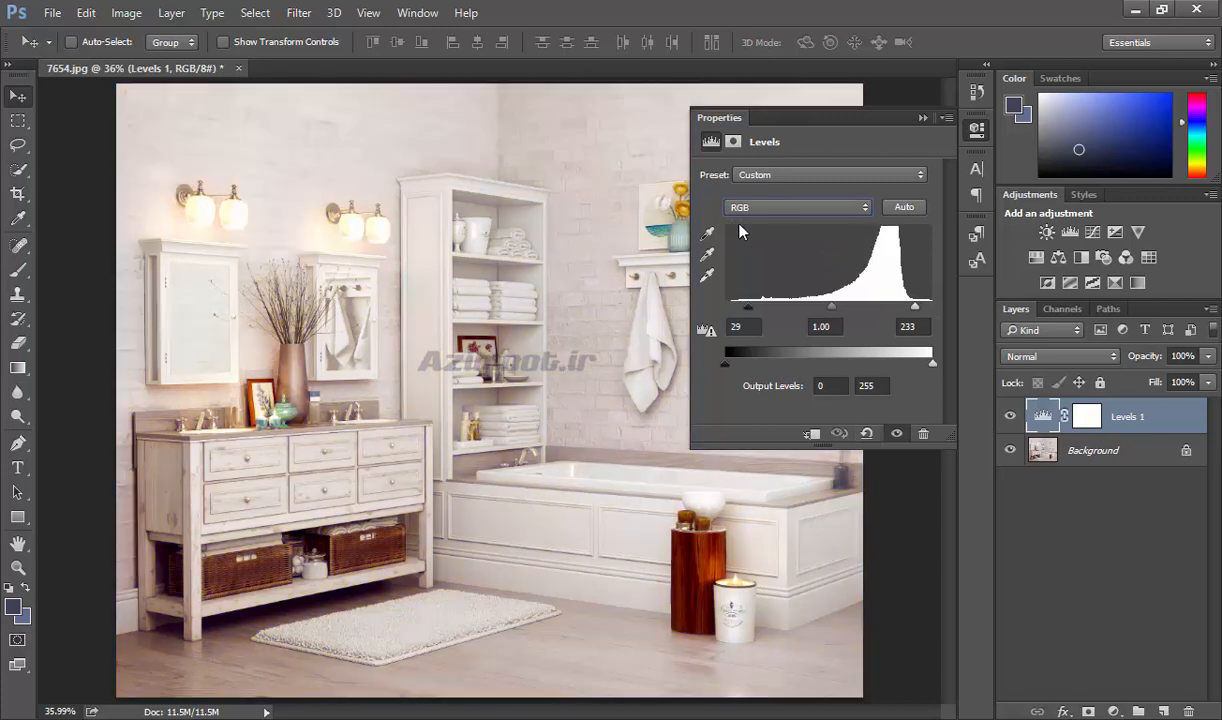
left_click(736, 208)
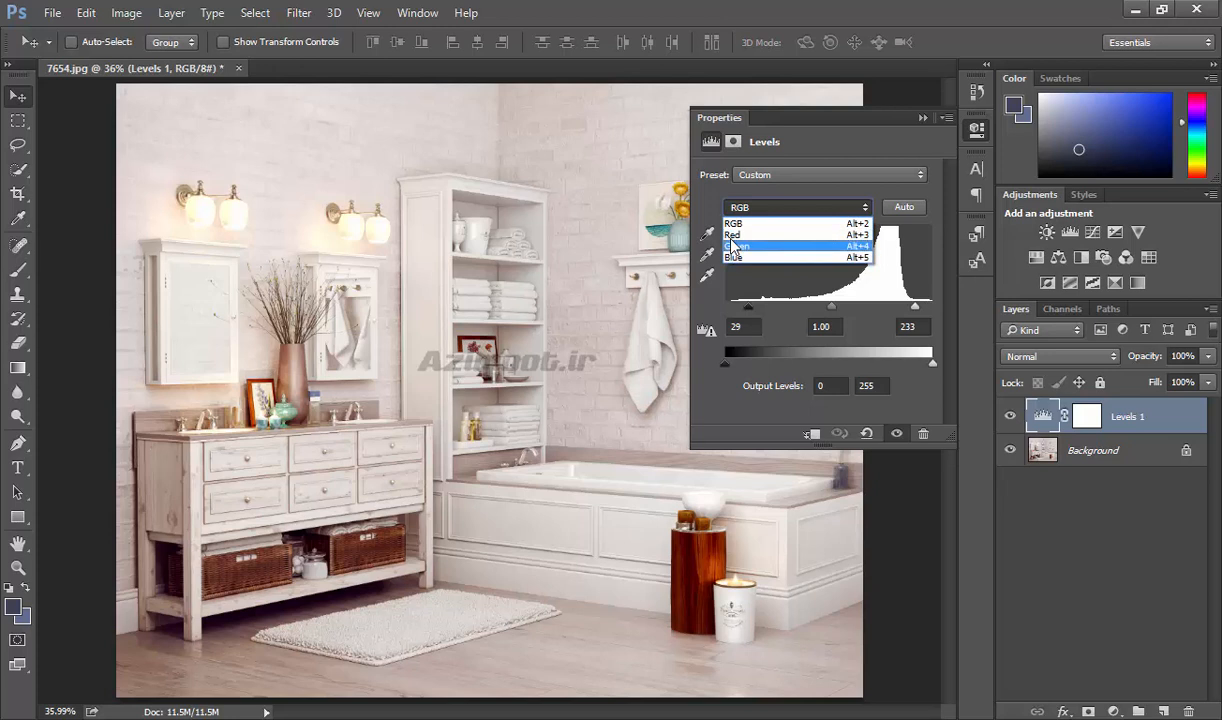
left_click(733, 238)
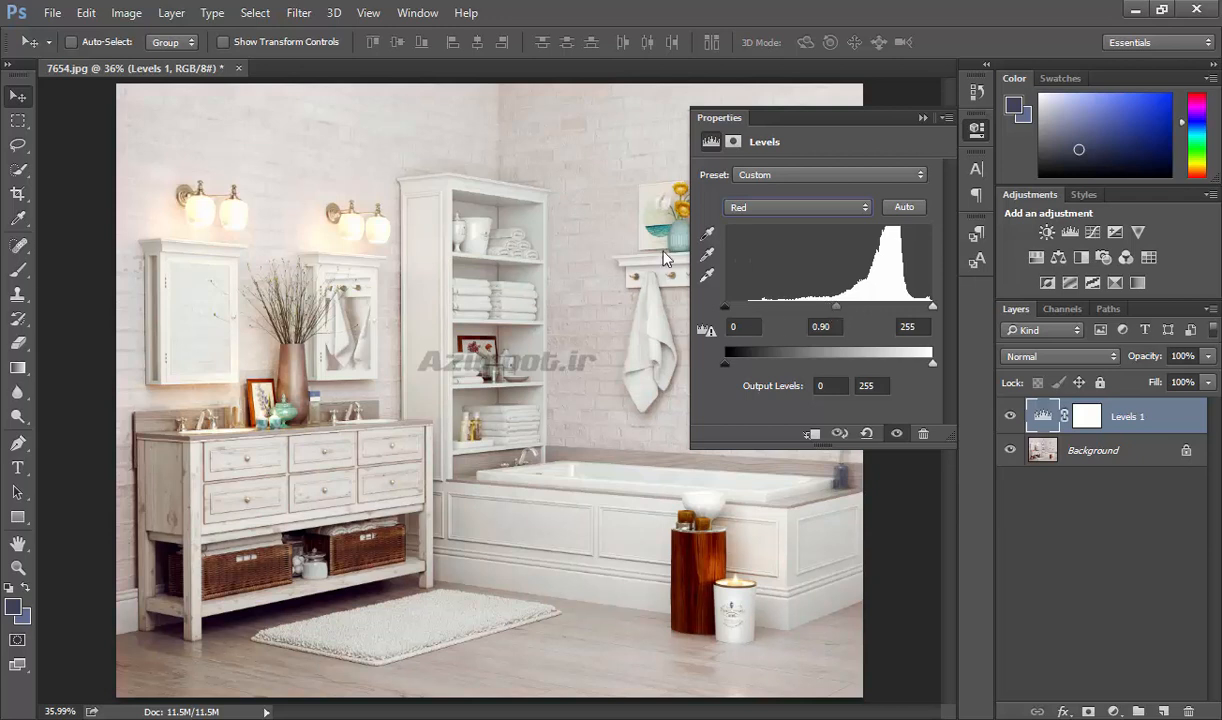
Compare the photo with the Levels 1 layer hidden and shown to judge the reduced red tint
left_click(1011, 417)
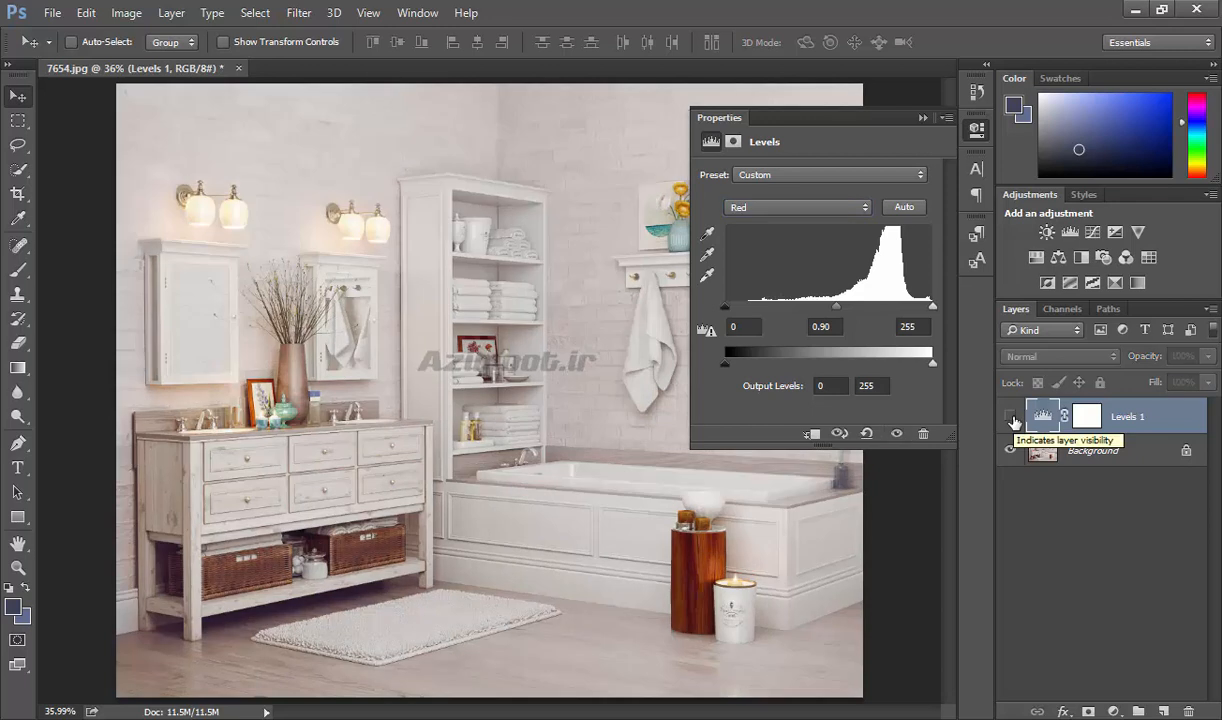
left_click(1011, 417)
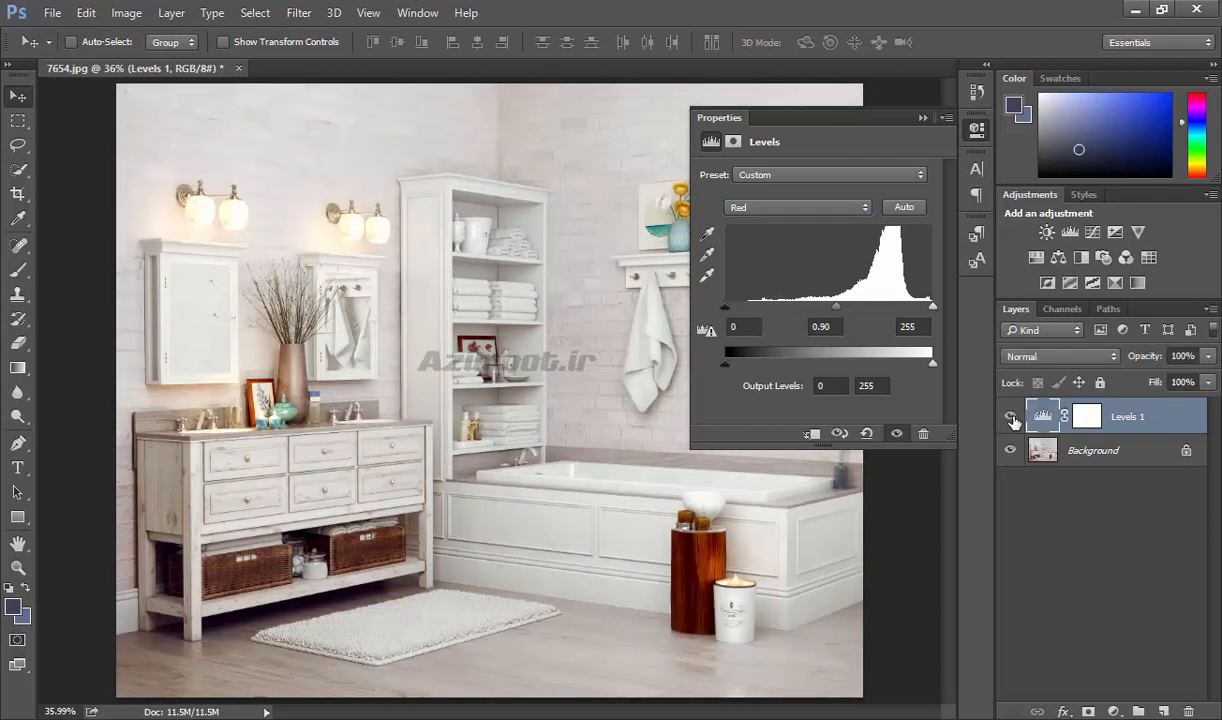
left_click(1011, 417)
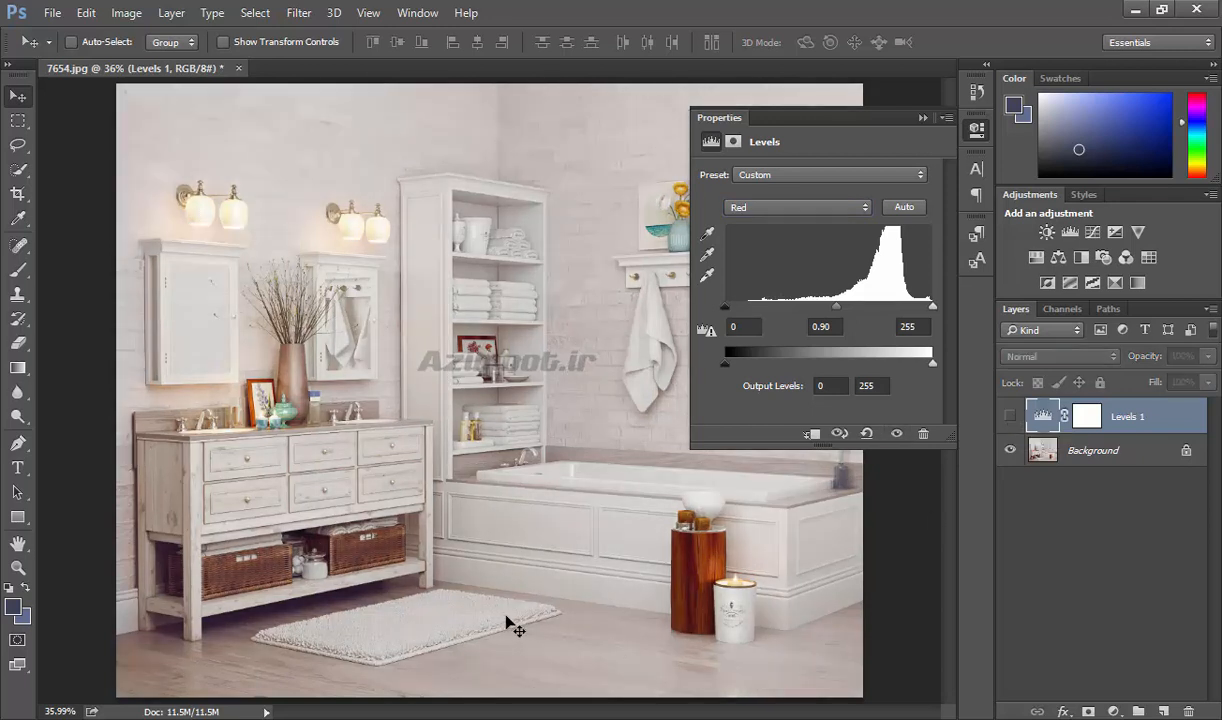
left_click(1010, 417)
left_click(1010, 417)
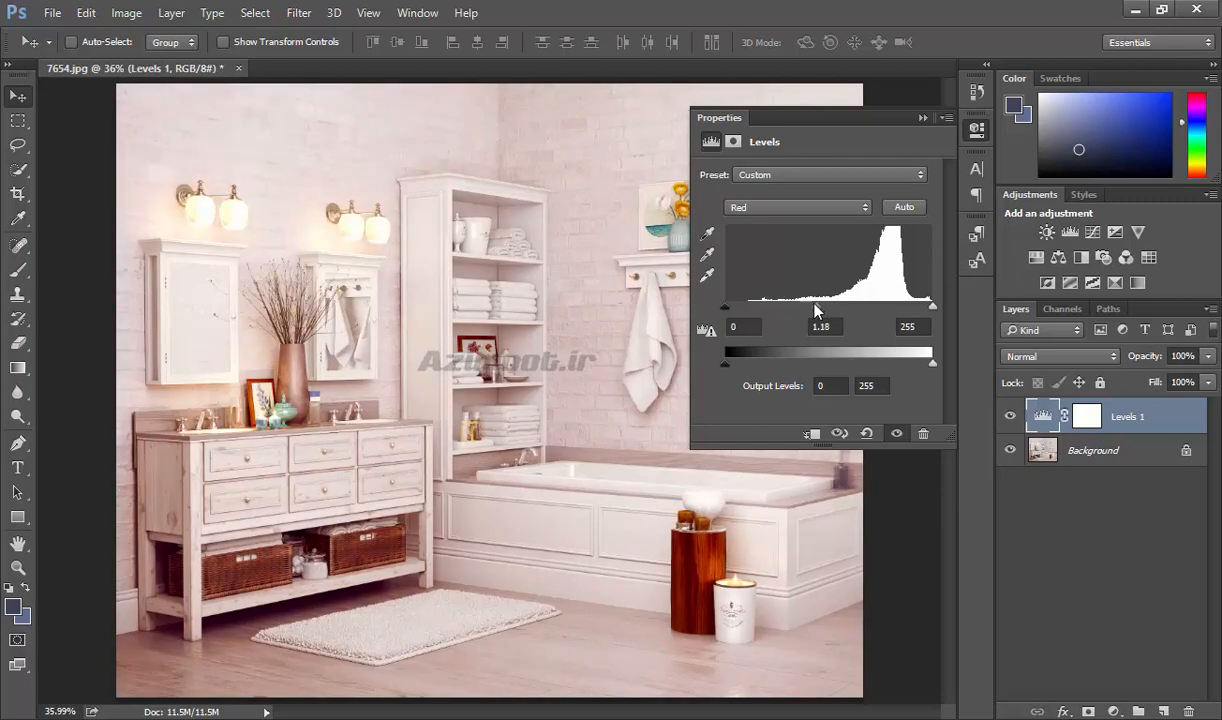
Refine the Red channel's midtone to 0.89 and compare the photo with Levels 1 hidden and shown
left_click_drag(848, 312, 816, 312)
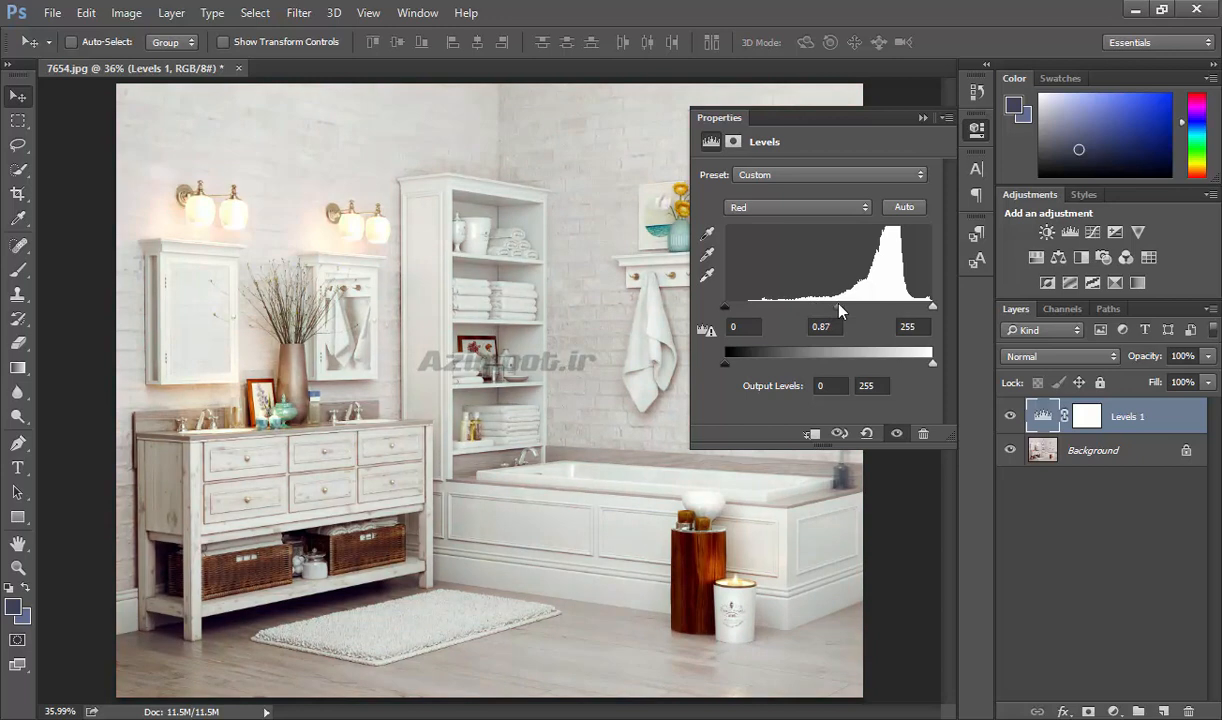
left_click(866, 434)
left_click(1010, 419)
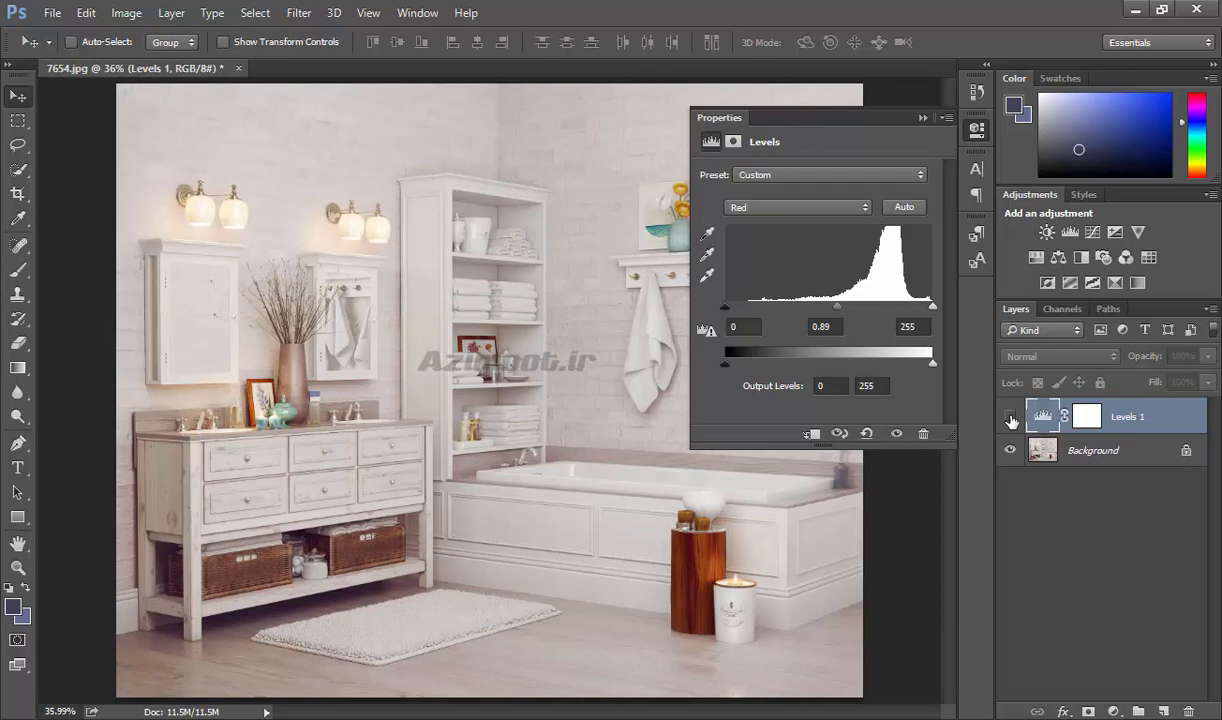
left_click(1010, 419)
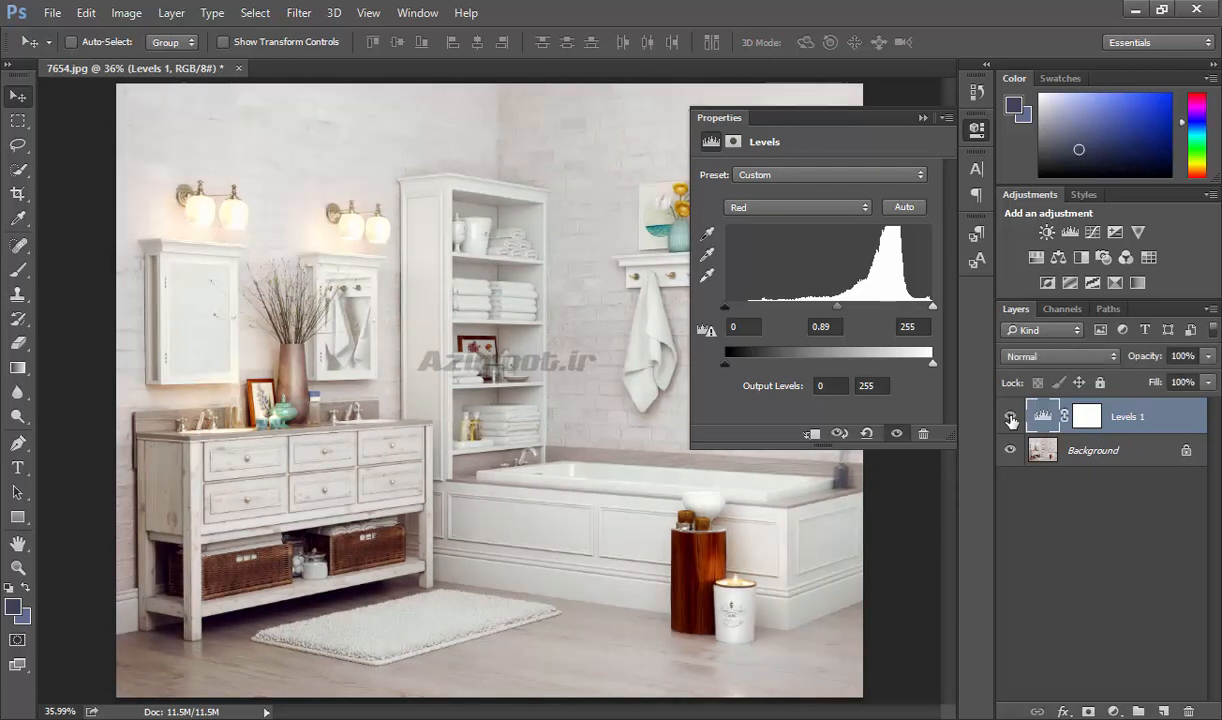
Switch Levels 1 back to the RGB channel and set its input black to 18 and input white to 232
left_click(780, 209)
left_click(760, 195)
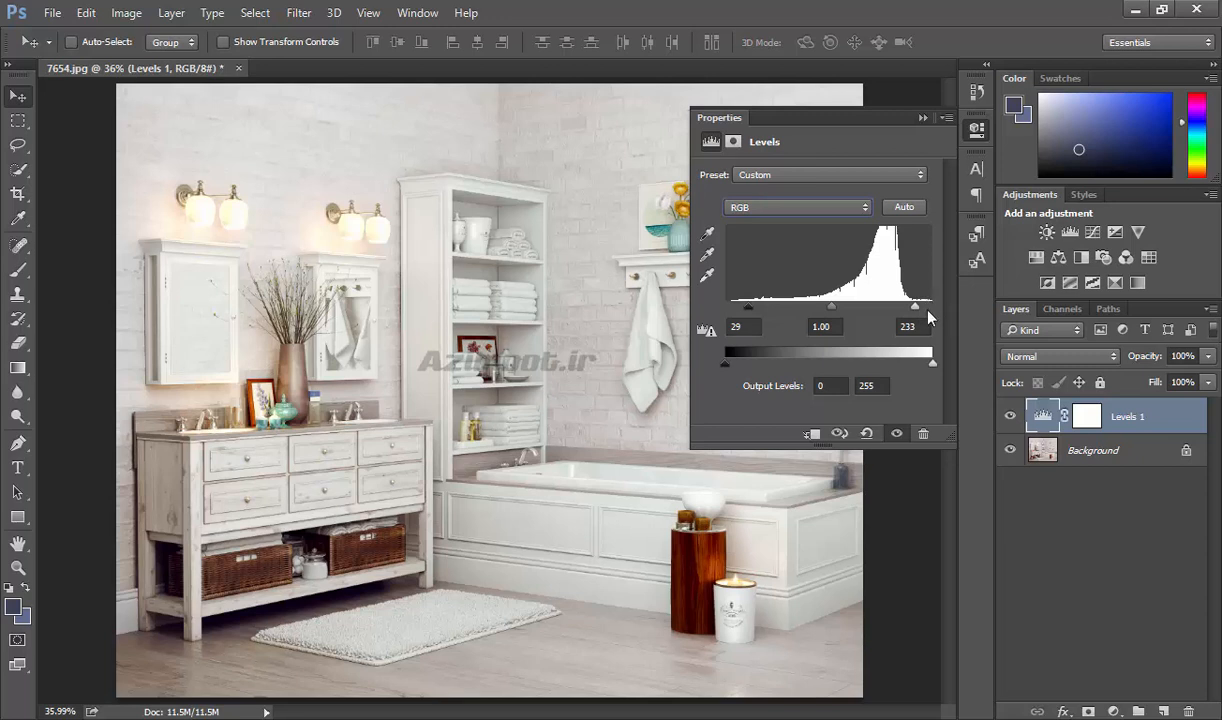
left_click_drag(918, 312, 943, 309)
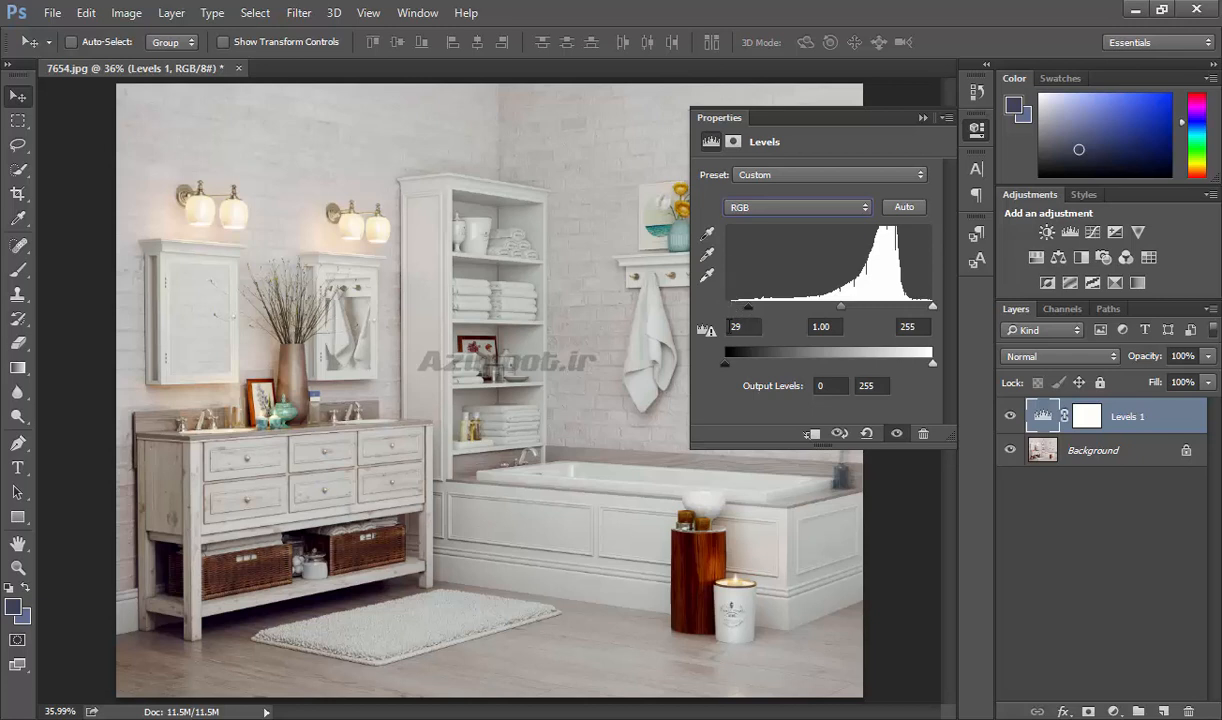
left_click_drag(749, 318, 741, 313)
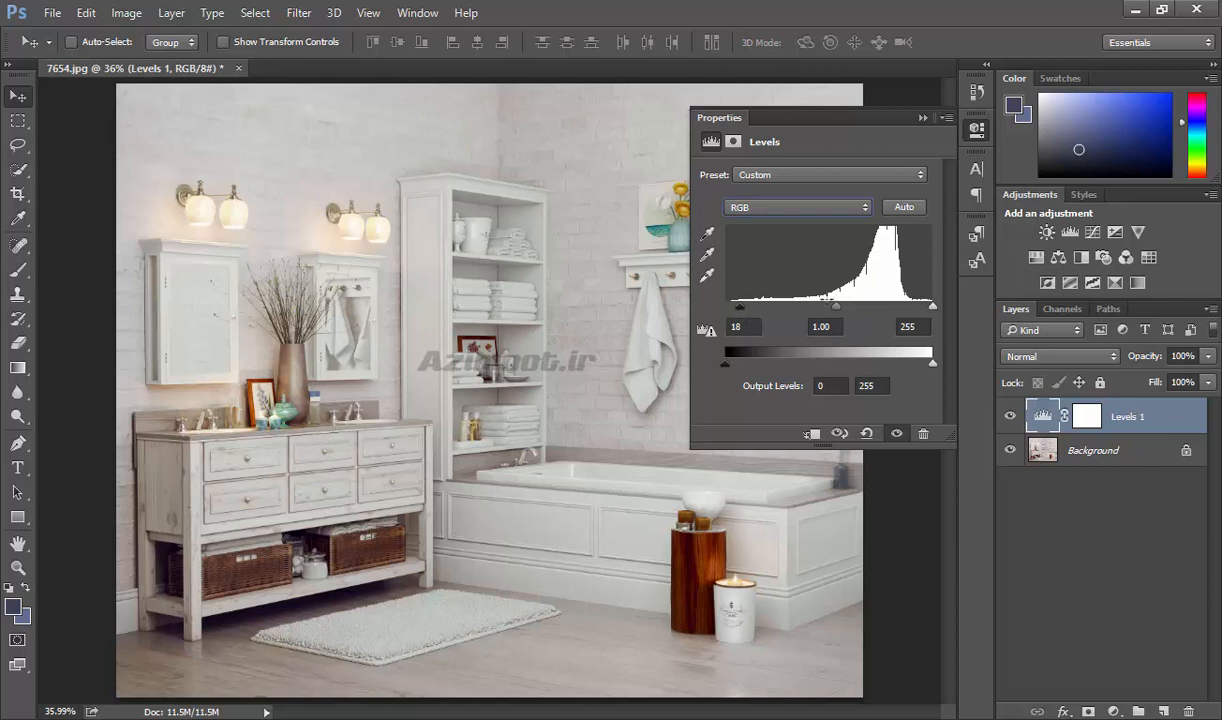
left_click_drag(931, 306, 915, 309)
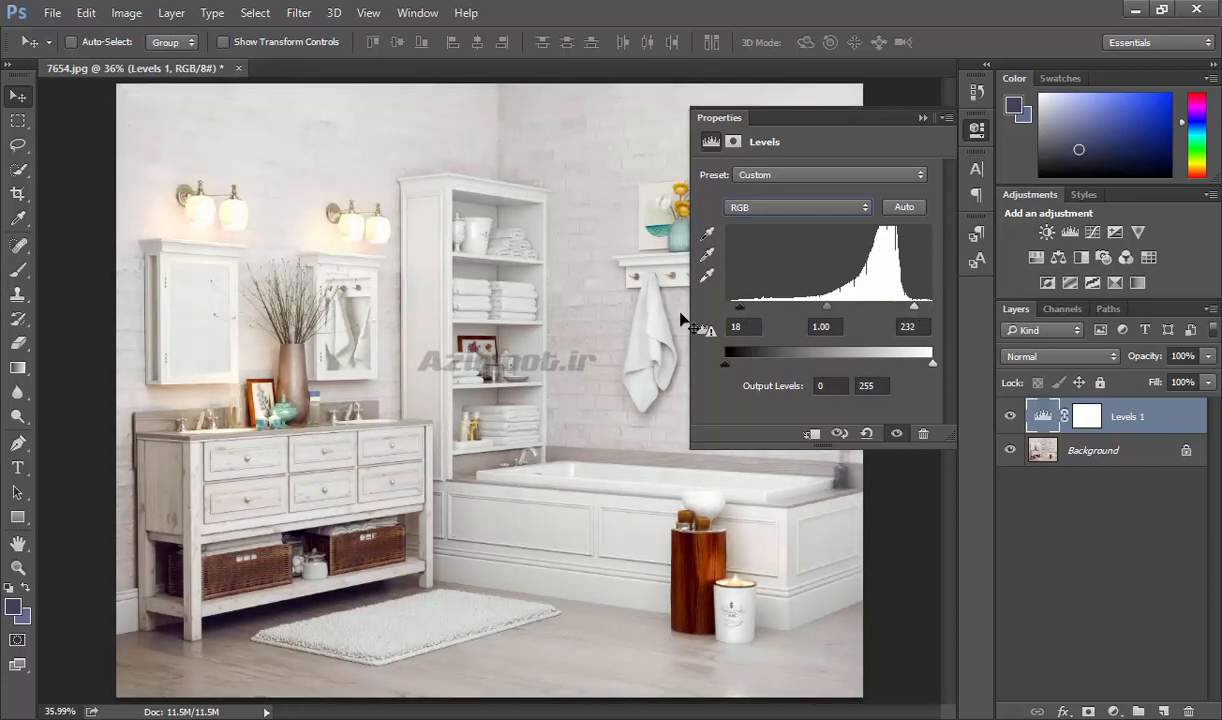
Compare the corrected photo with Levels 1 hidden and shown, and review its Red channel settings
left_click(1010, 417)
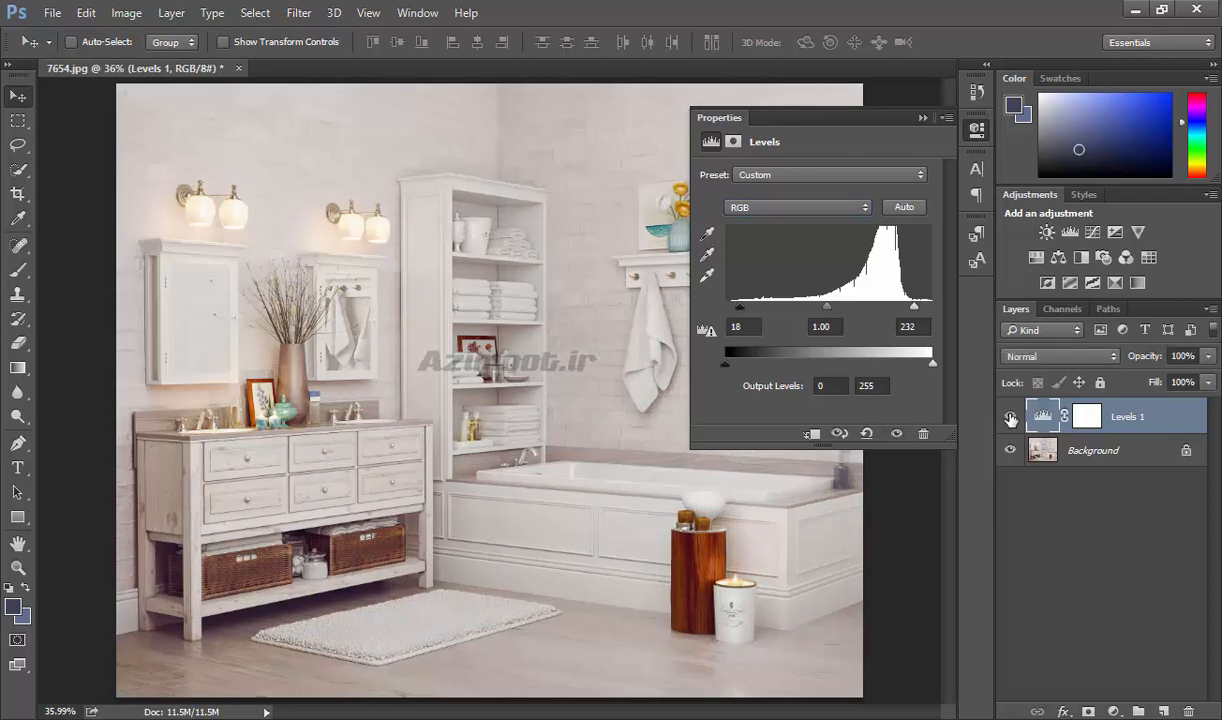
left_click(1010, 417)
left_click(790, 208)
left_click(762, 235)
left_click(1010, 417)
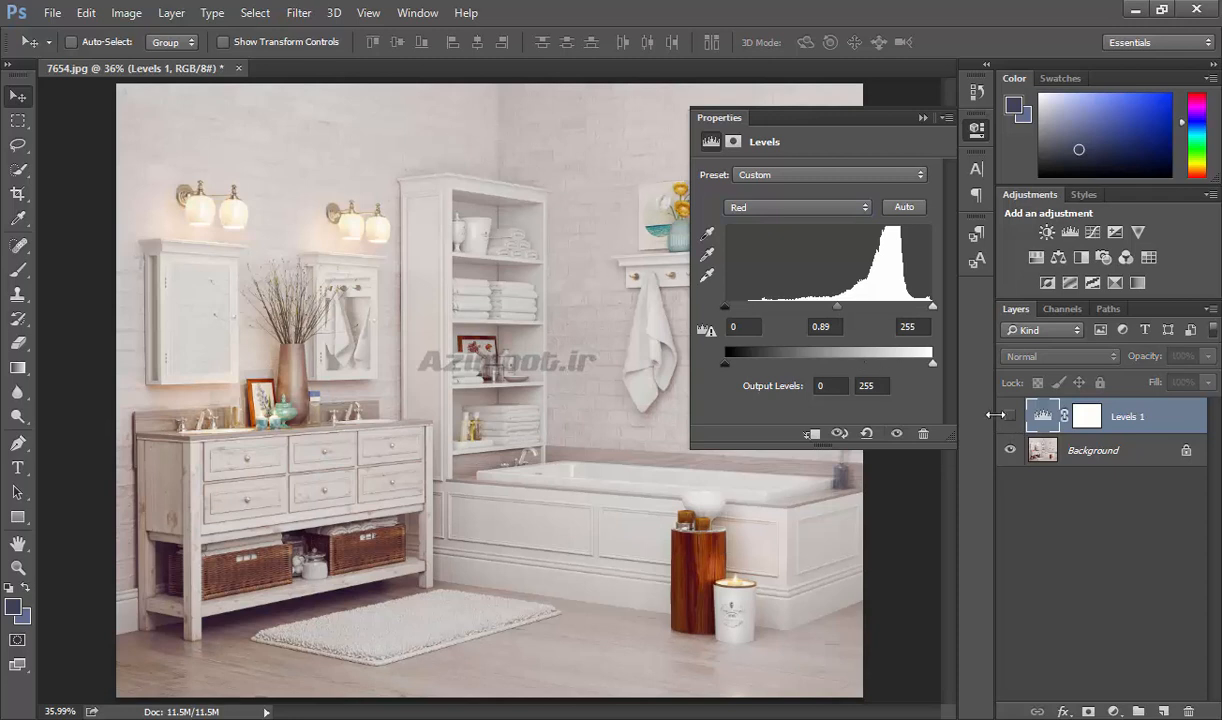
left_click(1010, 416)
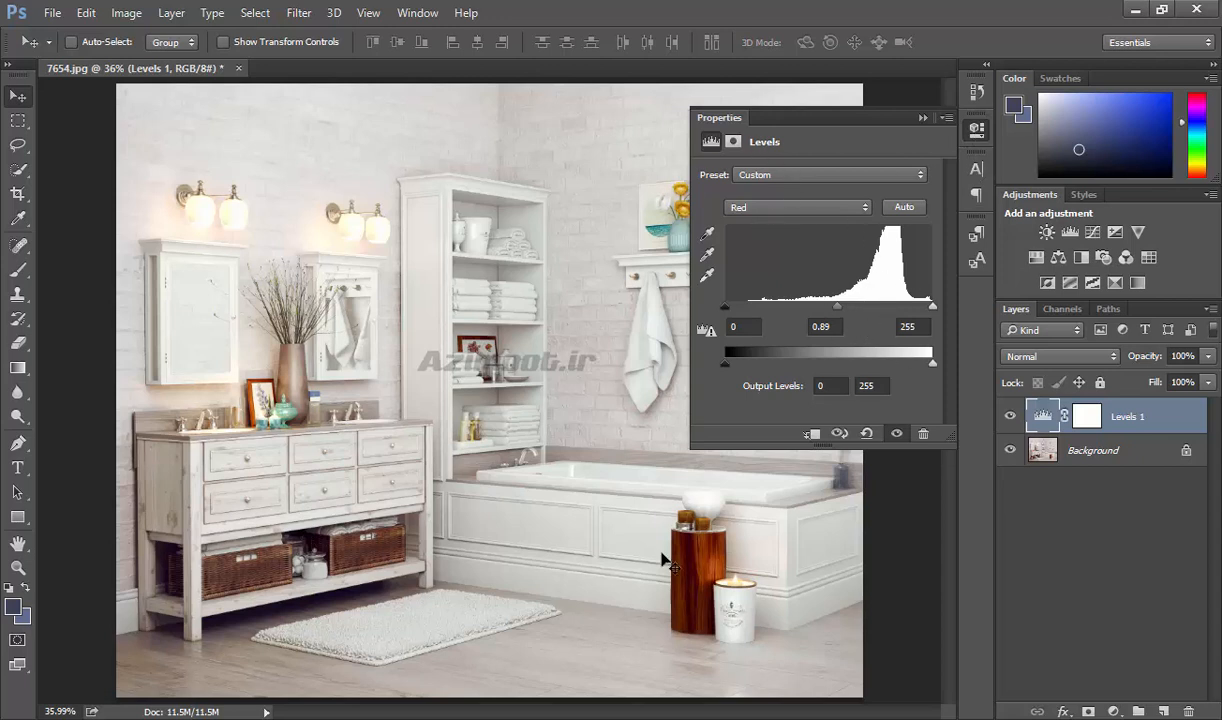
Paint black with the 100 px Brush on the Levels 1 layer mask over the wooden vanity cabinet to exclude it from the correction
left_click(734, 143)
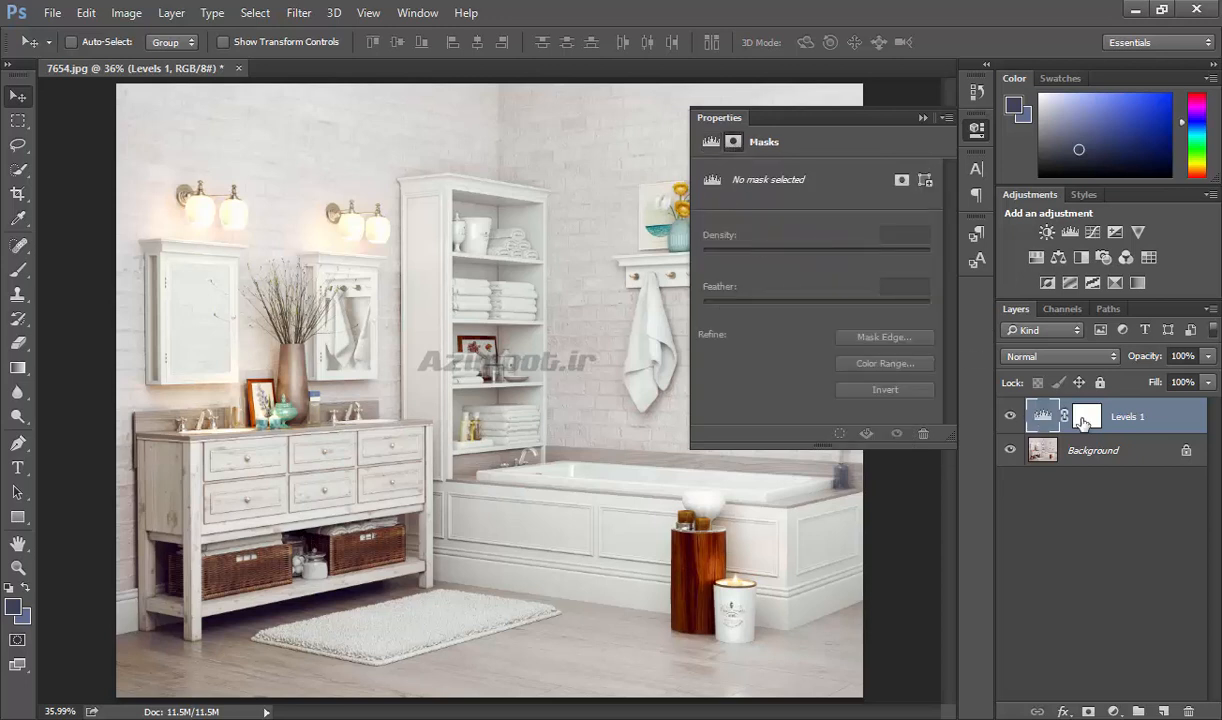
left_click(1085, 418)
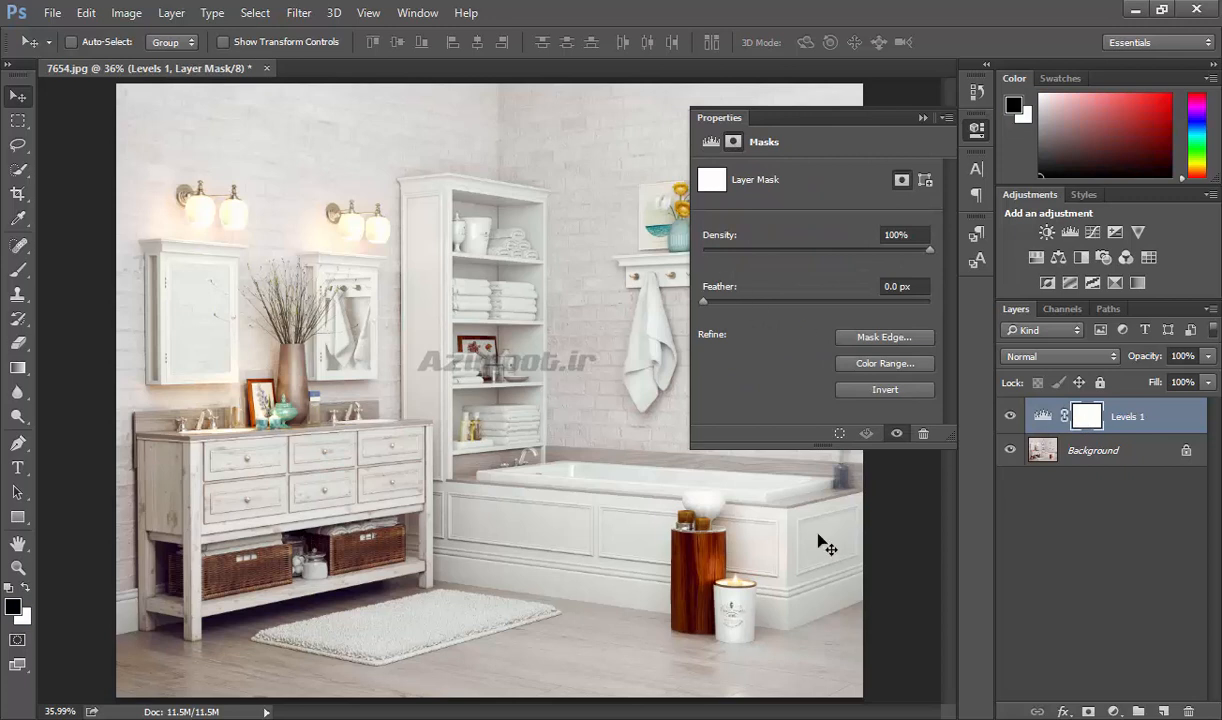
left_click(20, 272)
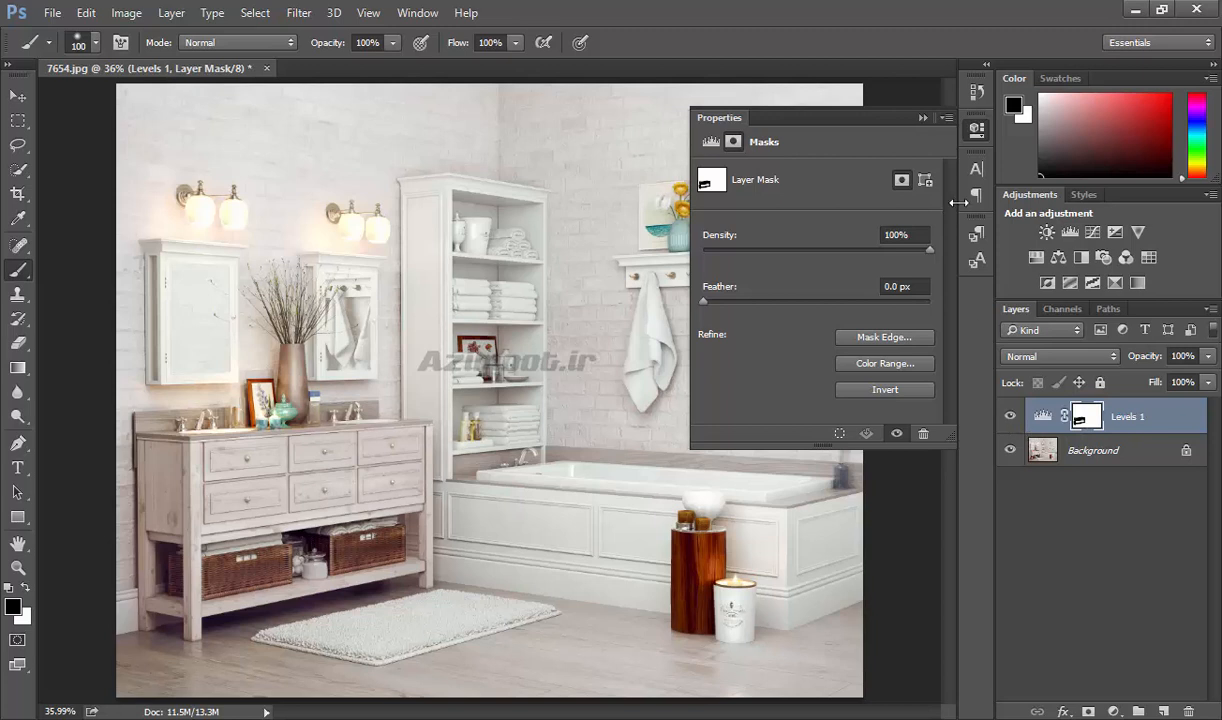
Compare the whole photo with the masked Levels 1 layer hidden and shown, with the adjustment settings collapsed out of the way
left_click(978, 132)
left_click(1010, 418)
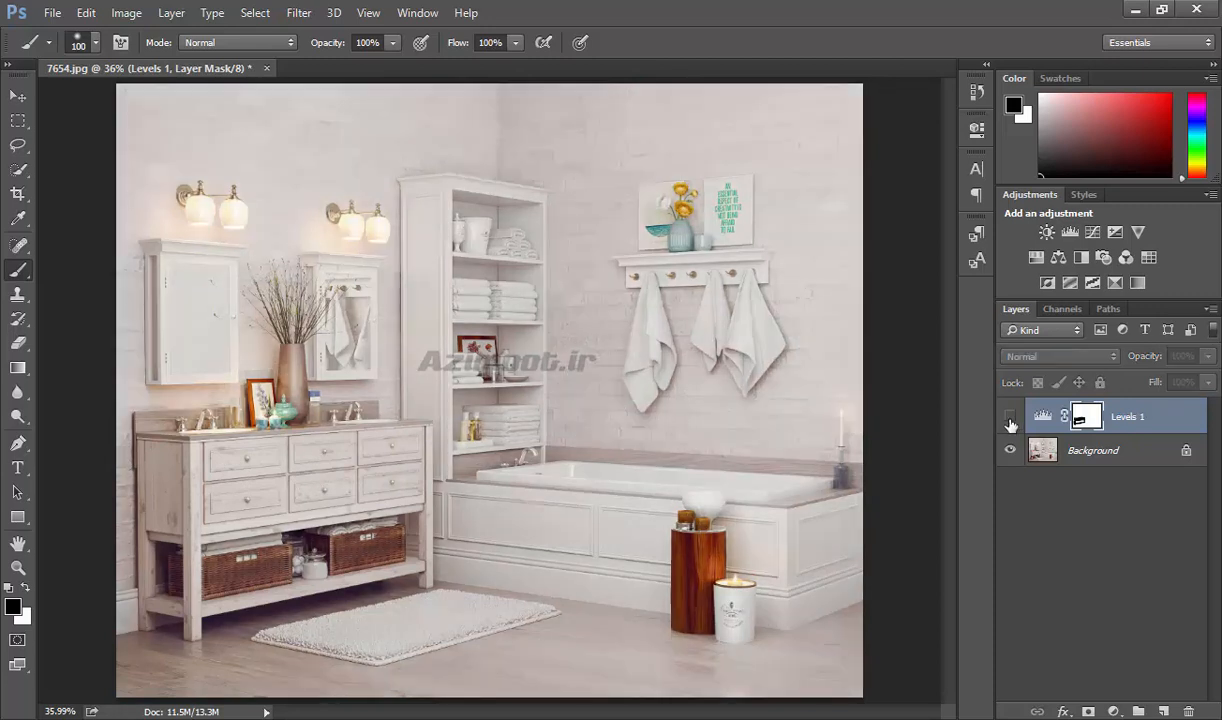
left_click(1010, 418)
left_click(1010, 418)
left_click(1010, 418)
left_click(1010, 418)
left_click(1010, 418)
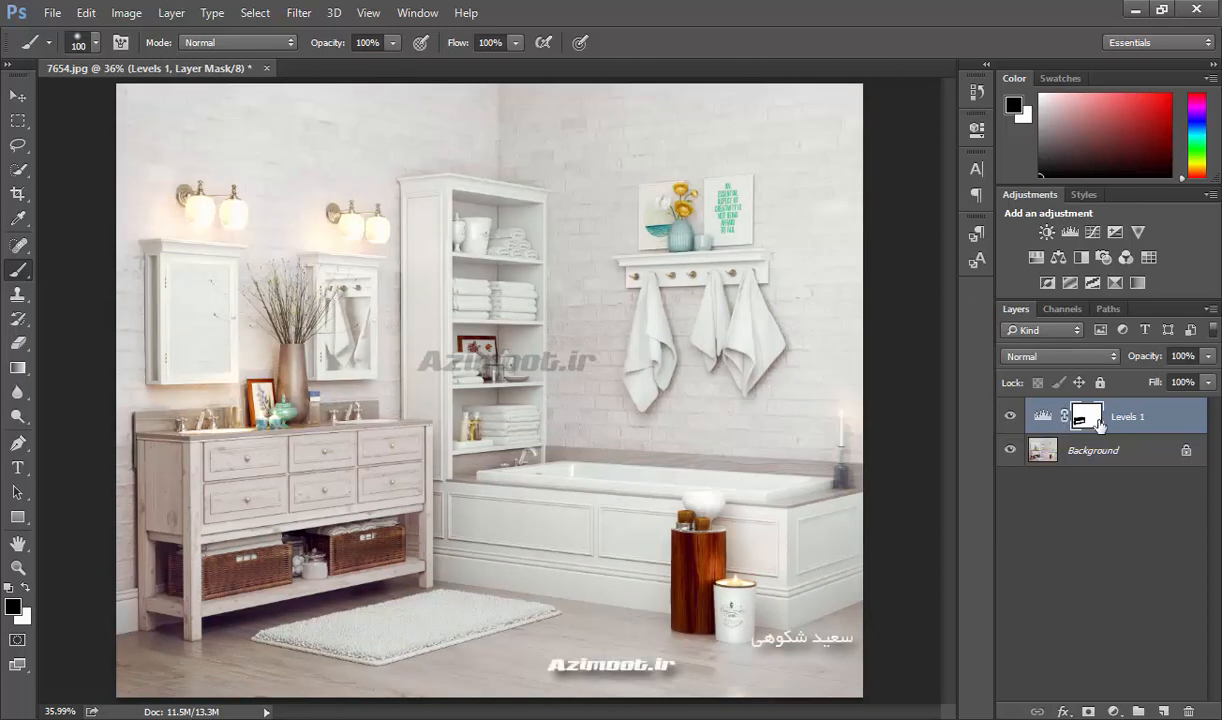
Review the Levels 1 mask properties and its RGB levels settings, and collapse them again
double_click(1100, 422)
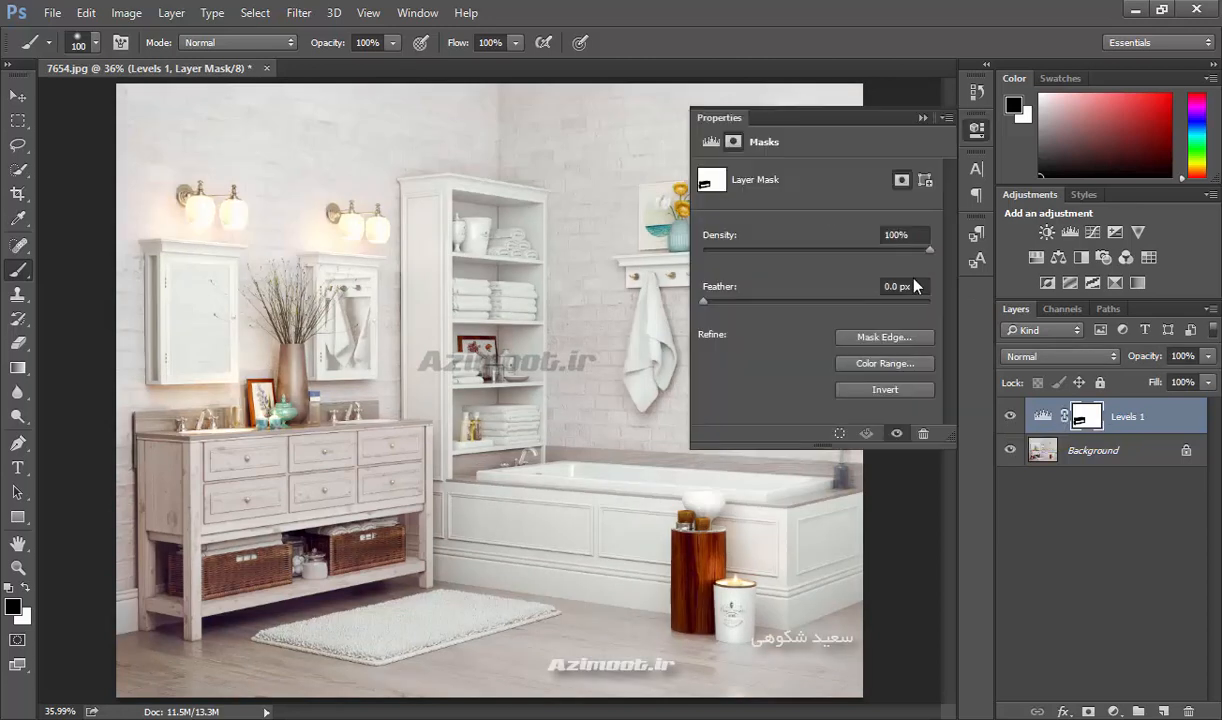
left_click(711, 143)
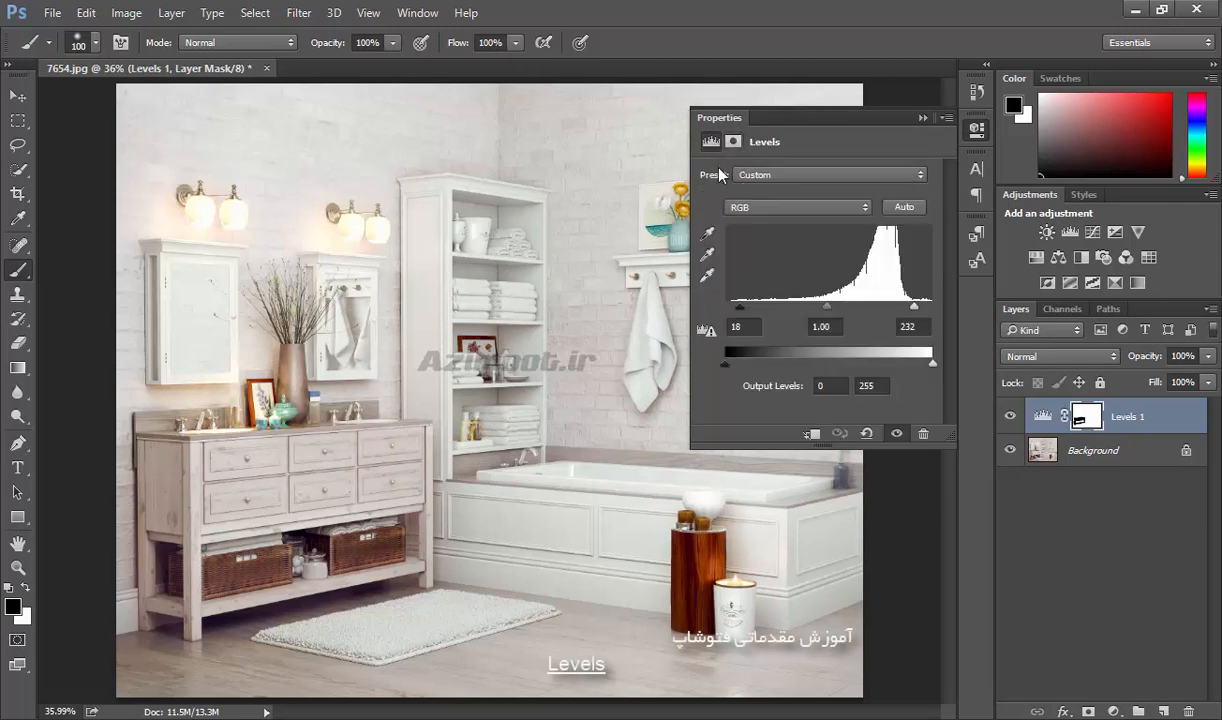
left_click(976, 131)
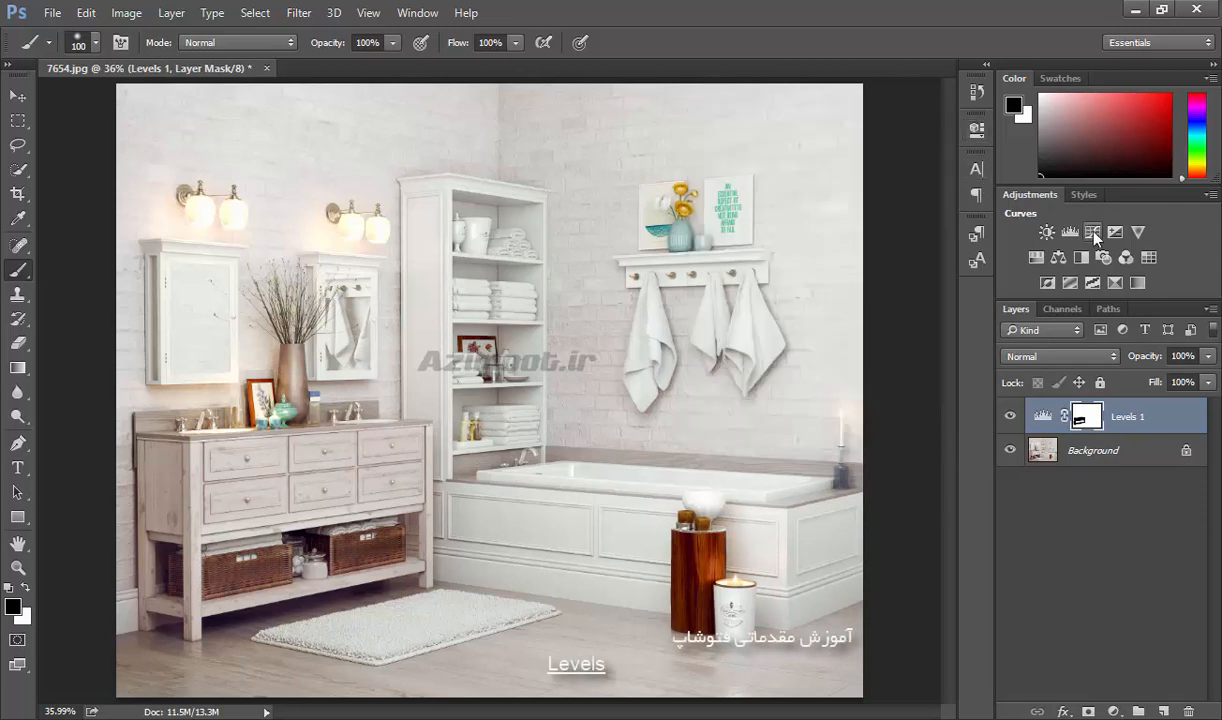